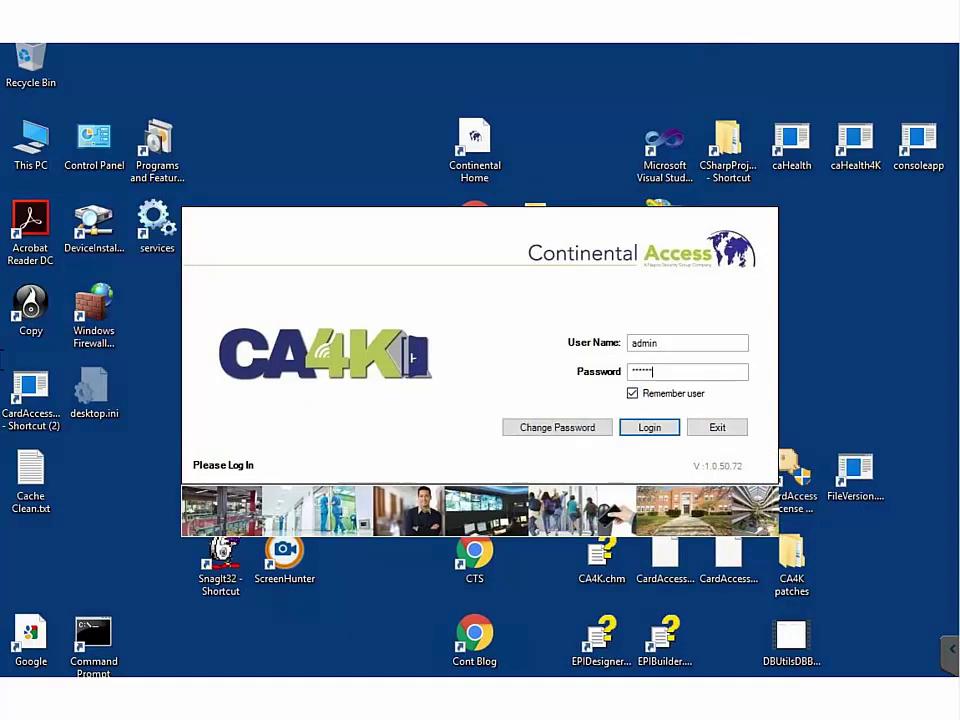
Log in to CardAccess 4000 as admin with the account password to reach Live Events
type("***")
key("Return")
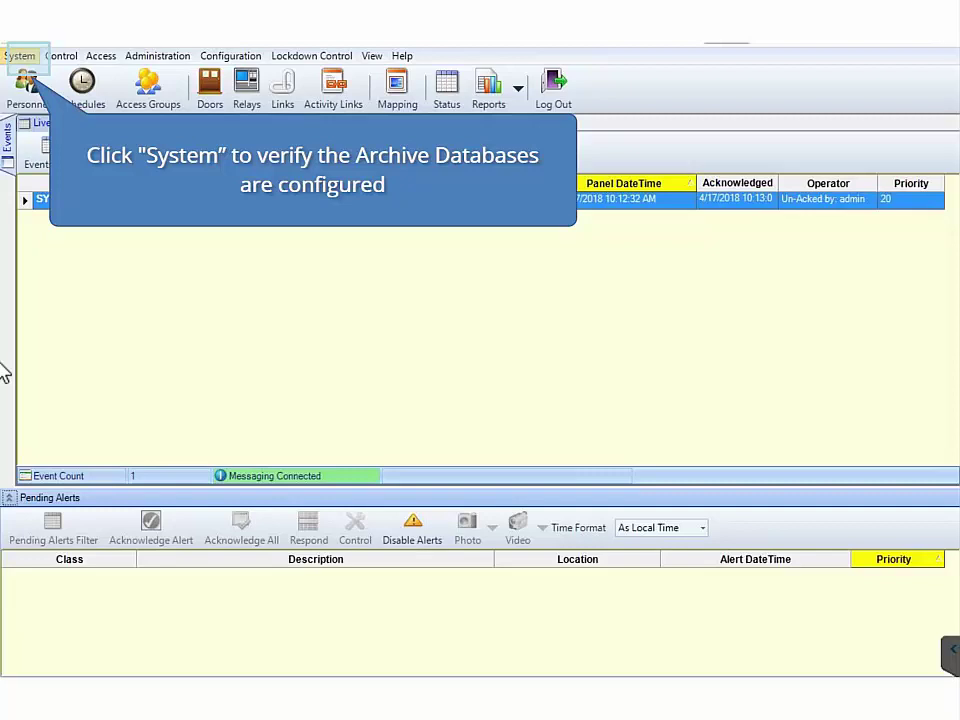
left_click(26, 56)
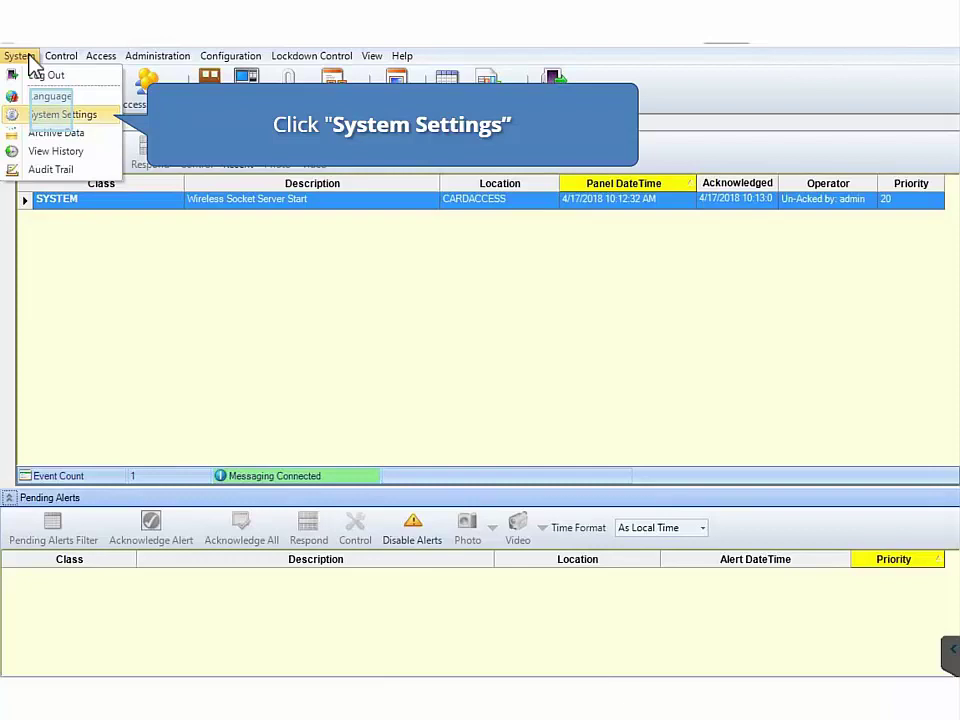
left_click(55, 116)
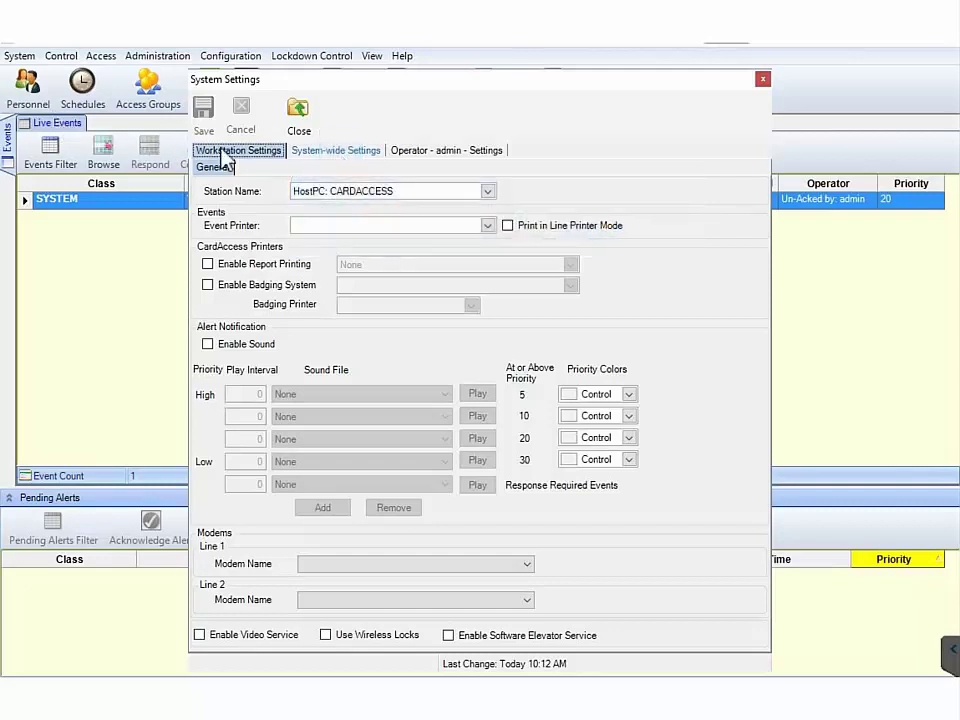
left_click(338, 152)
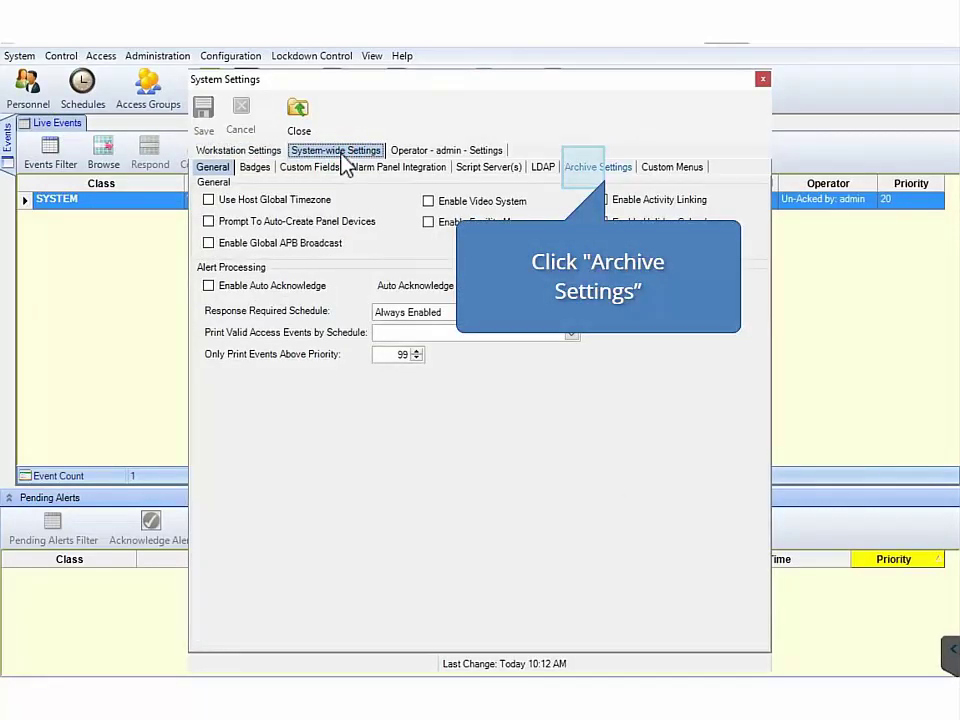
left_click(585, 168)
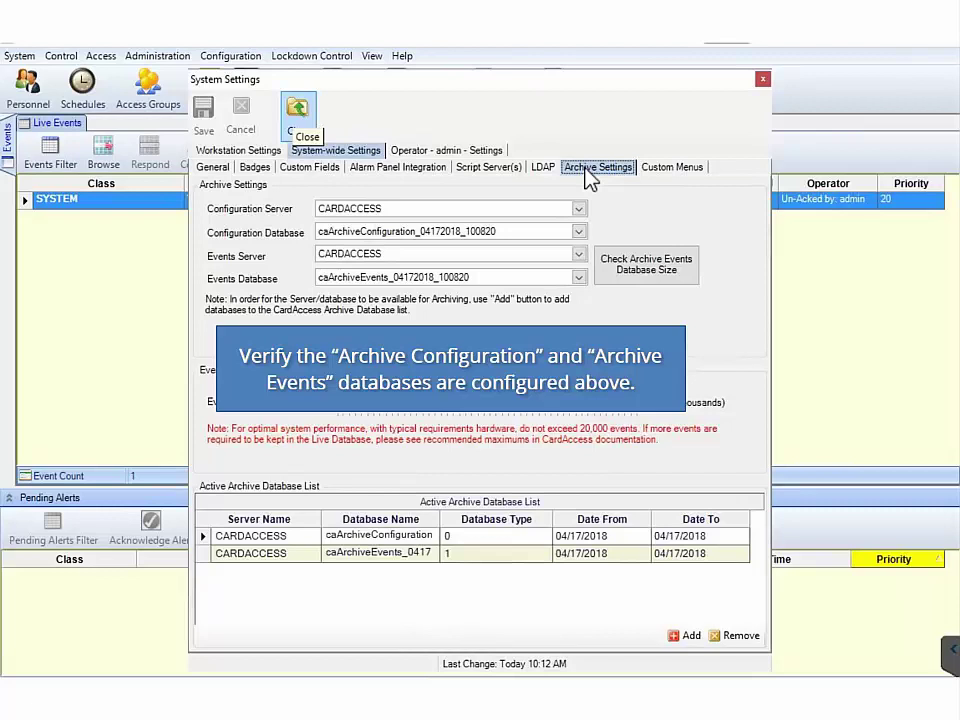
key("Escape")
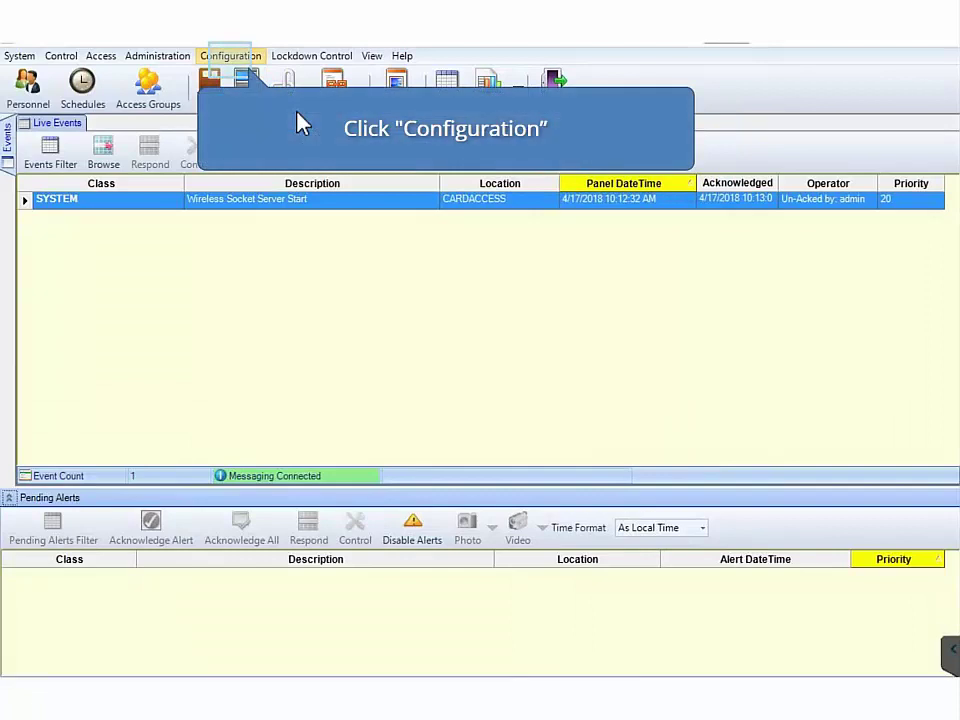
Open the Com Servers and Ports window from the Configuration menu
left_click(230, 56)
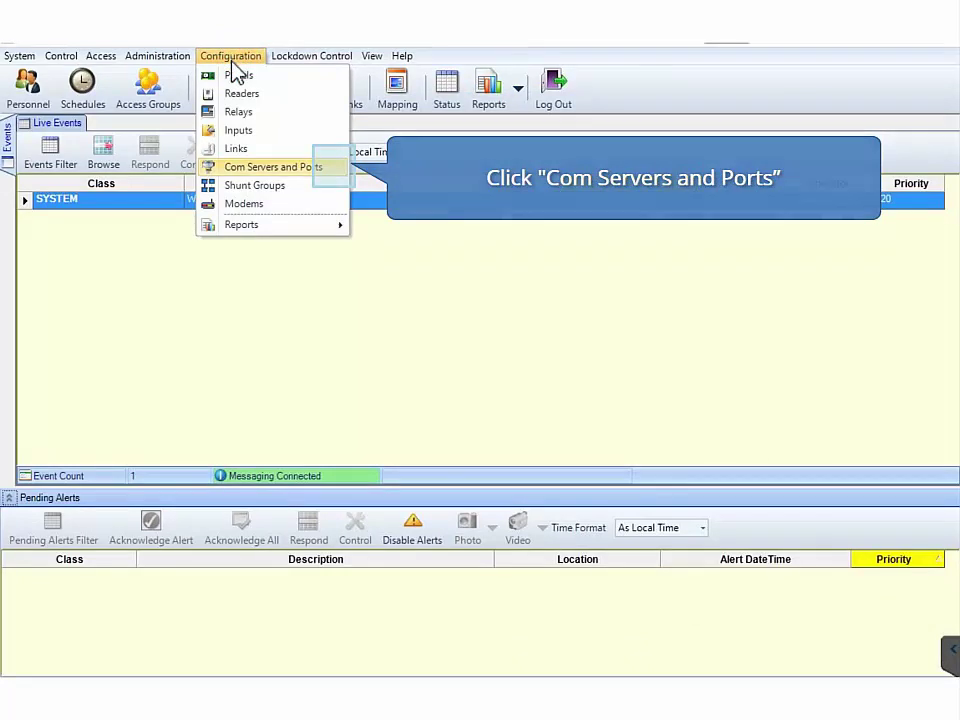
left_click(334, 168)
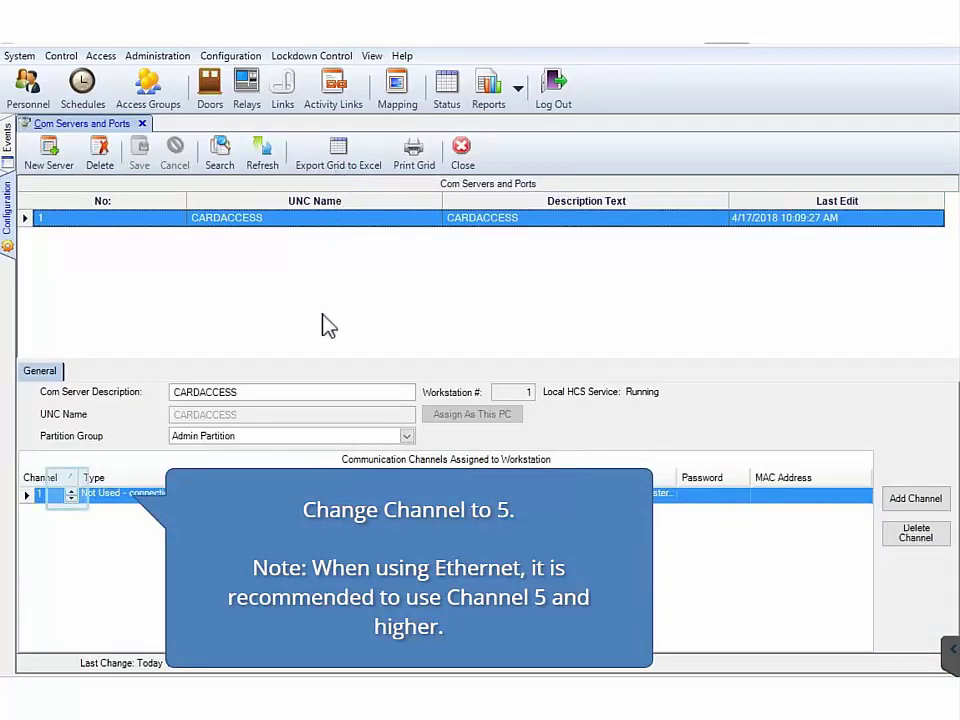
Raise the communication channel number to 5 in the Communication Channels grid
left_click(68, 493)
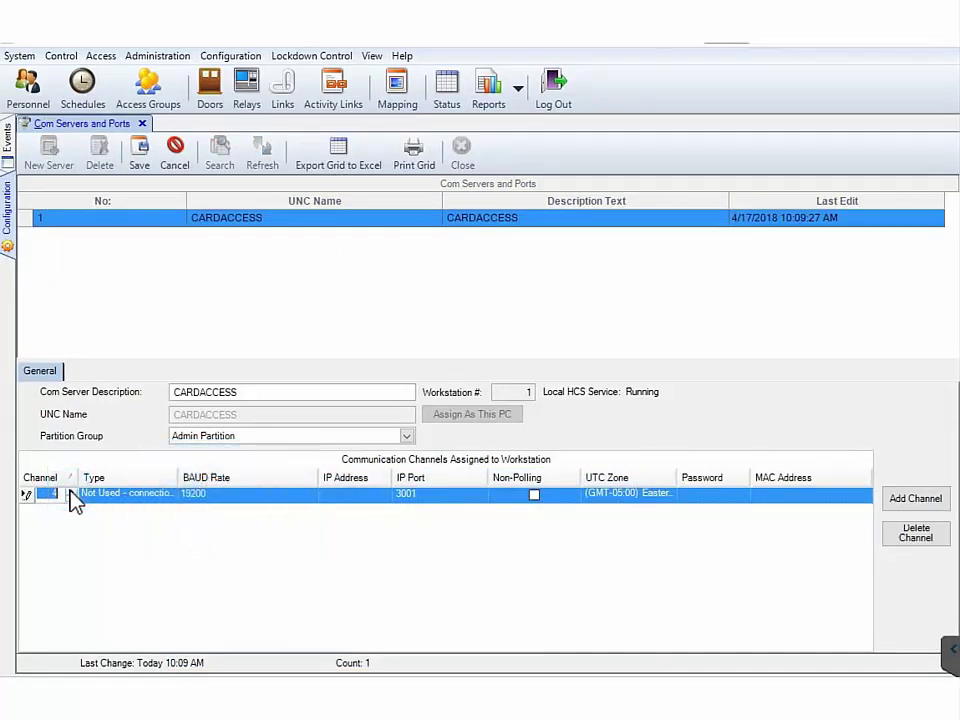
left_click(69, 491)
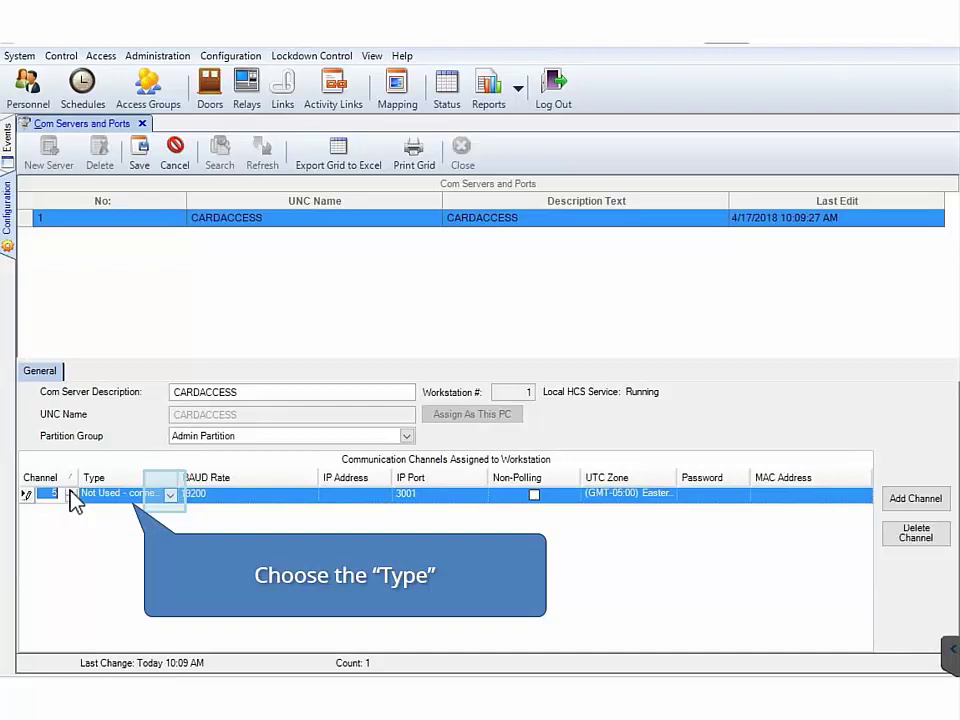
Set channel 5's type to Network - Ethernet and enter IP address 192.168.1.225
left_click(170, 494)
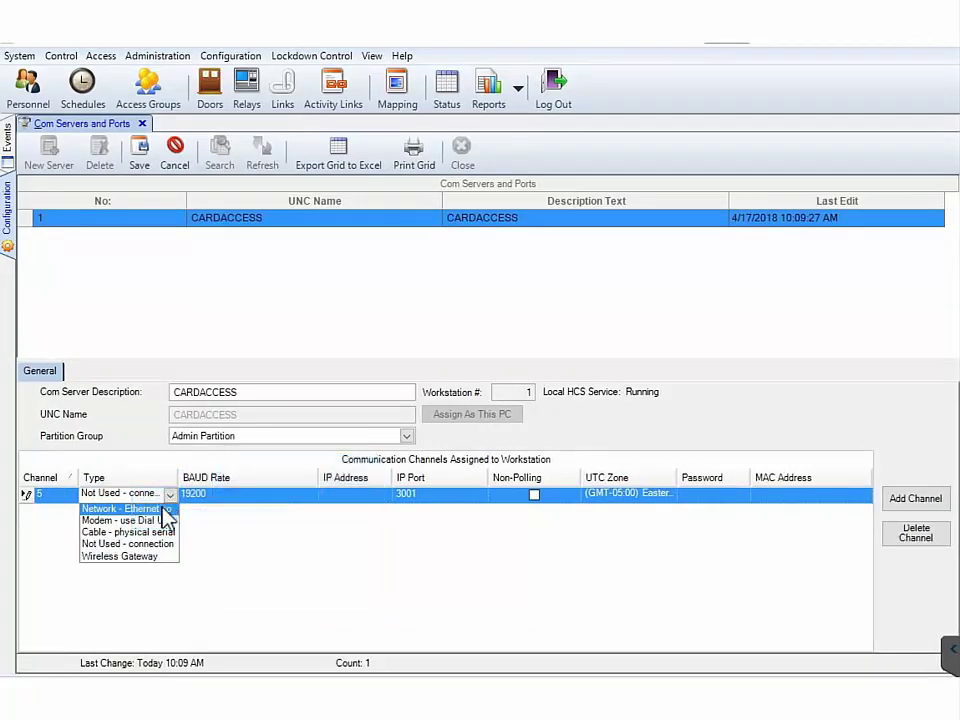
left_click(153, 509)
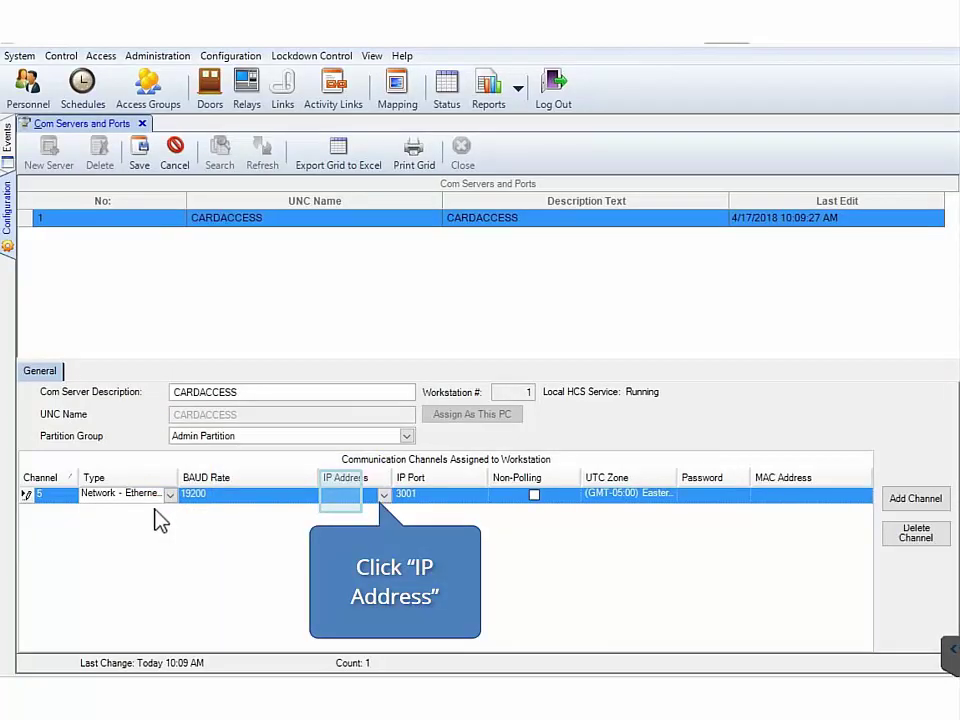
left_click(341, 495)
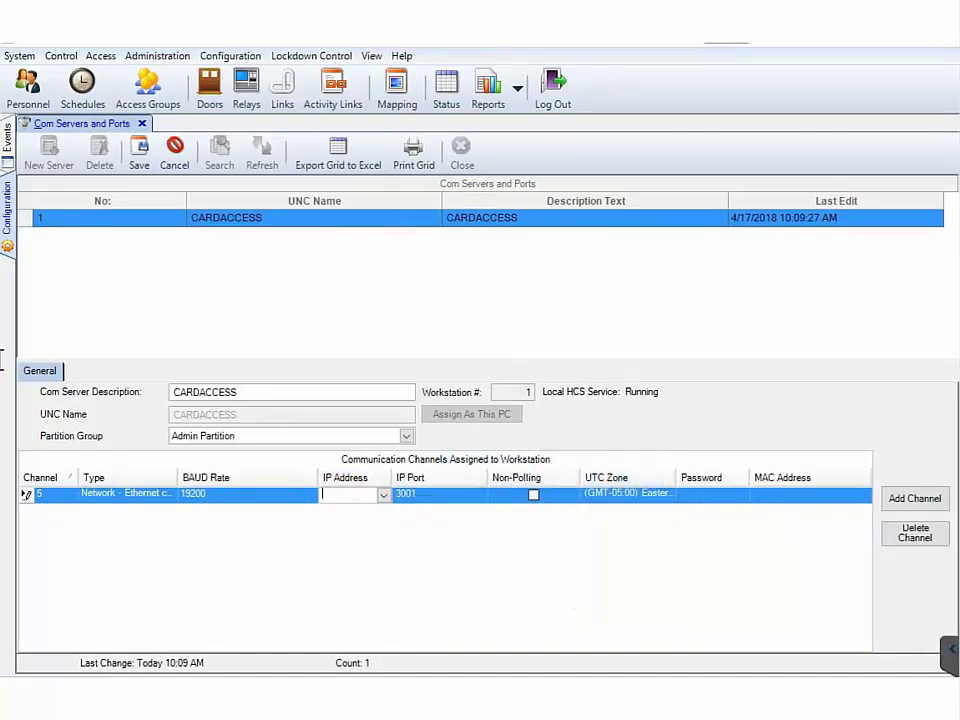
type("192.168.1.225")
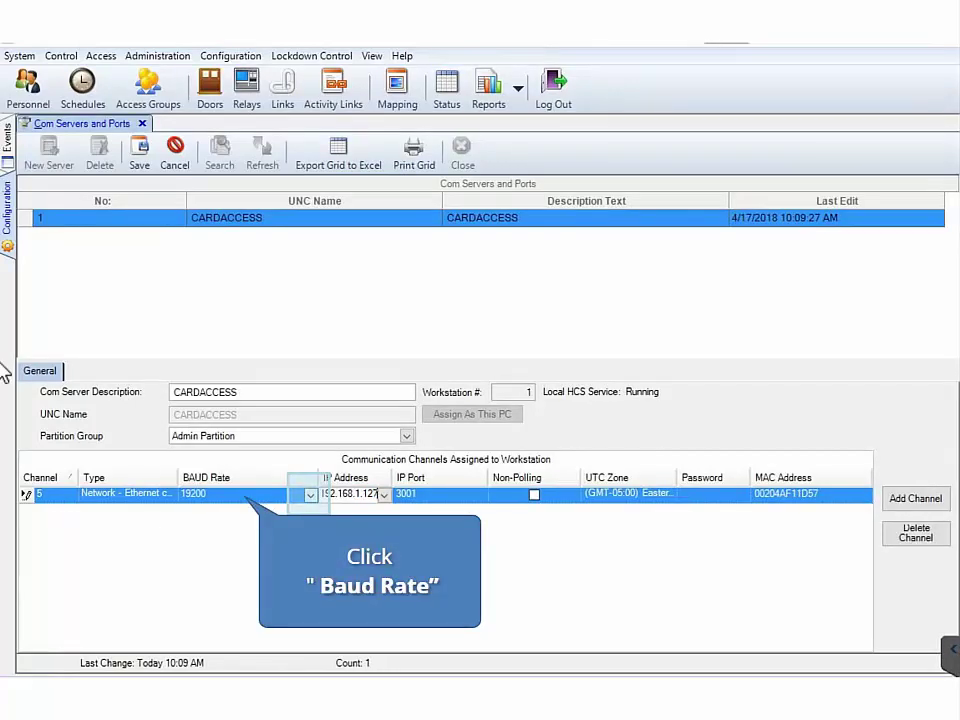
Choose BAUD rate '0 - valid only for Ethernet' for channel 5 and save
left_click(310, 495)
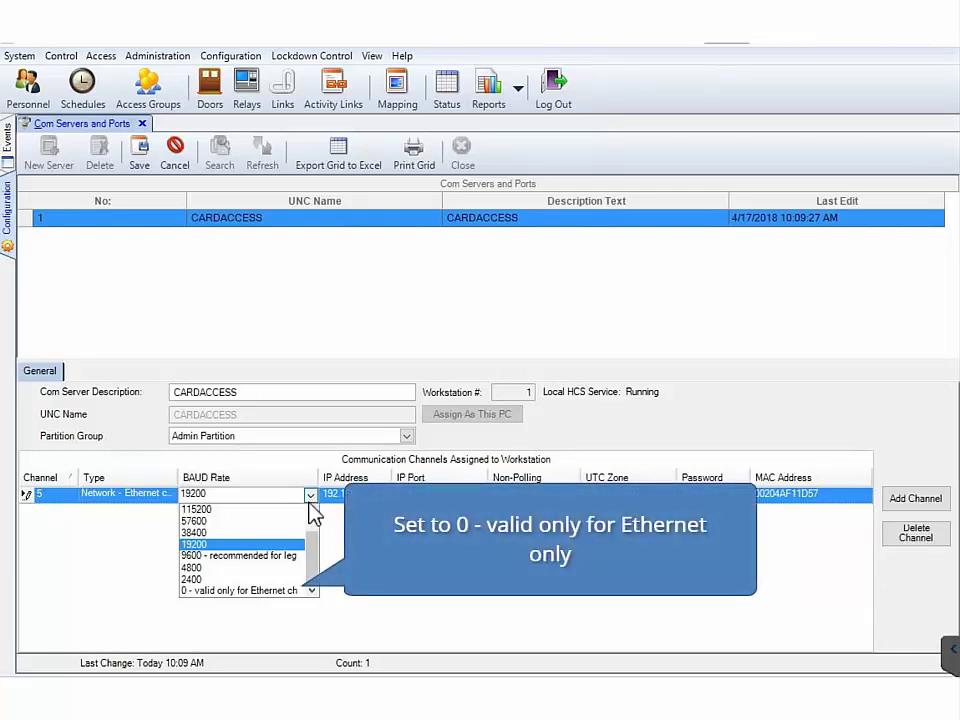
left_click_drag(315, 568, 311, 515)
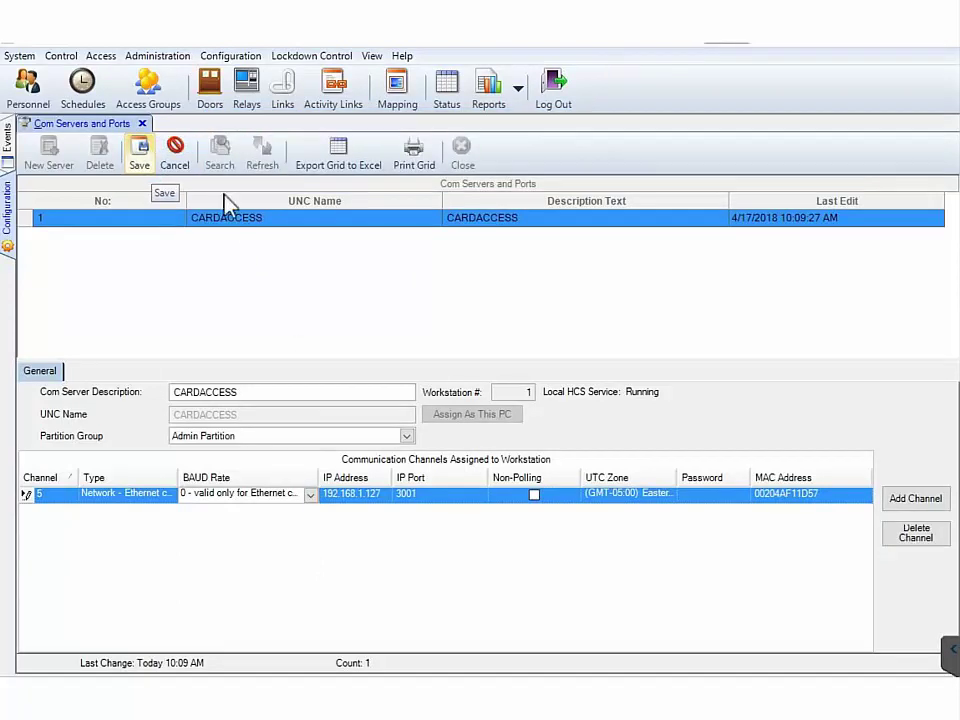
left_click(143, 166)
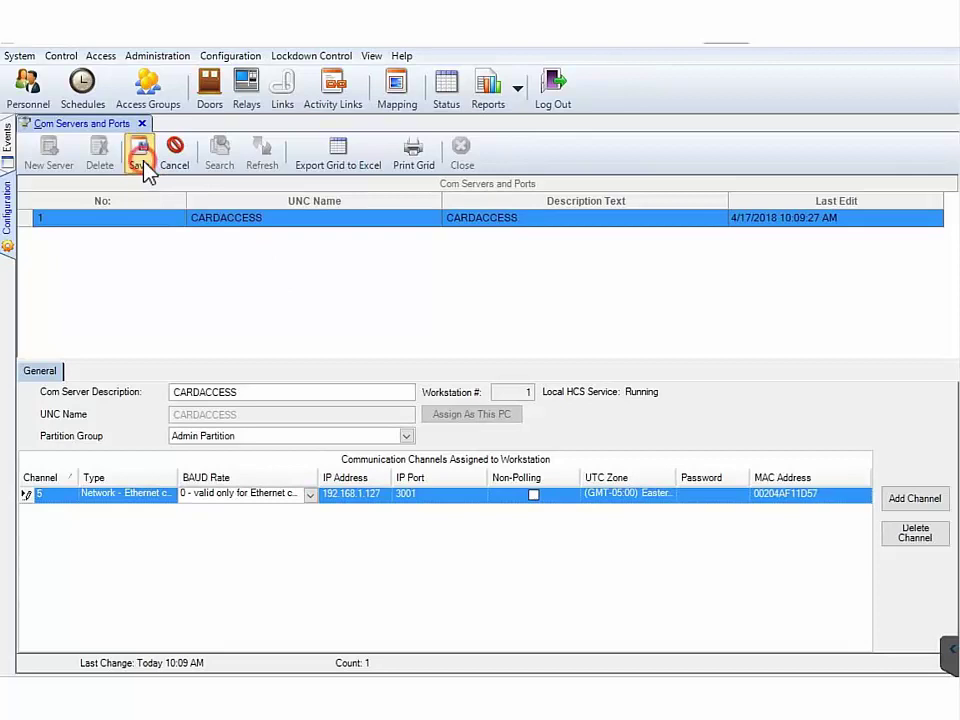
Save the CARDACCESS com server with network channel 5 at 192.168.1.127, port 3001
left_click(143, 166)
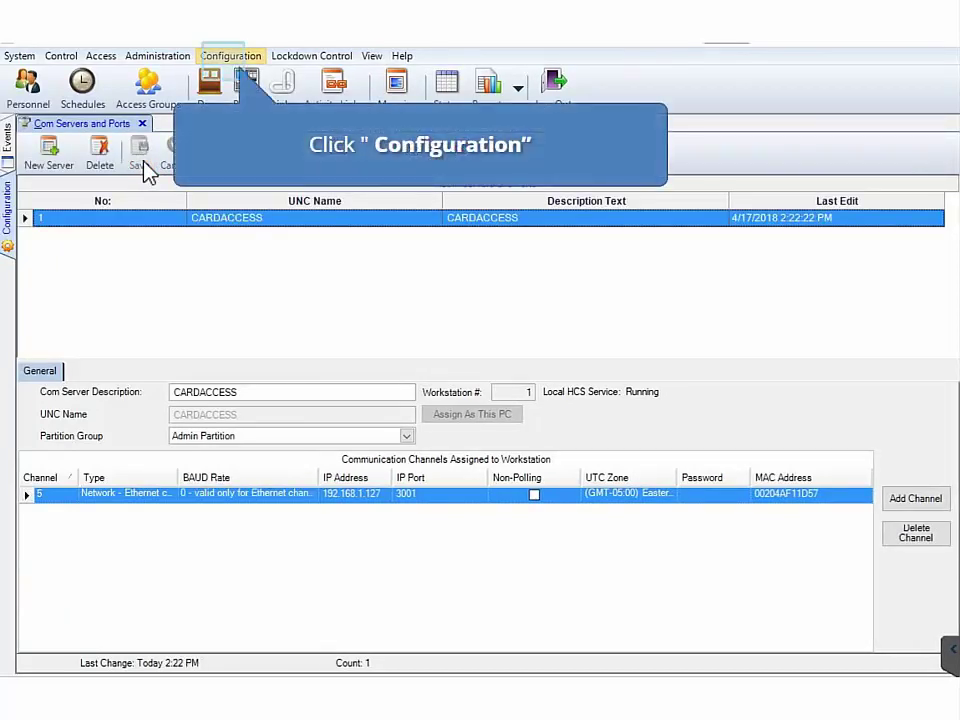
Create and save a new panel named Supertwo with panel type Super 2
left_click(225, 58)
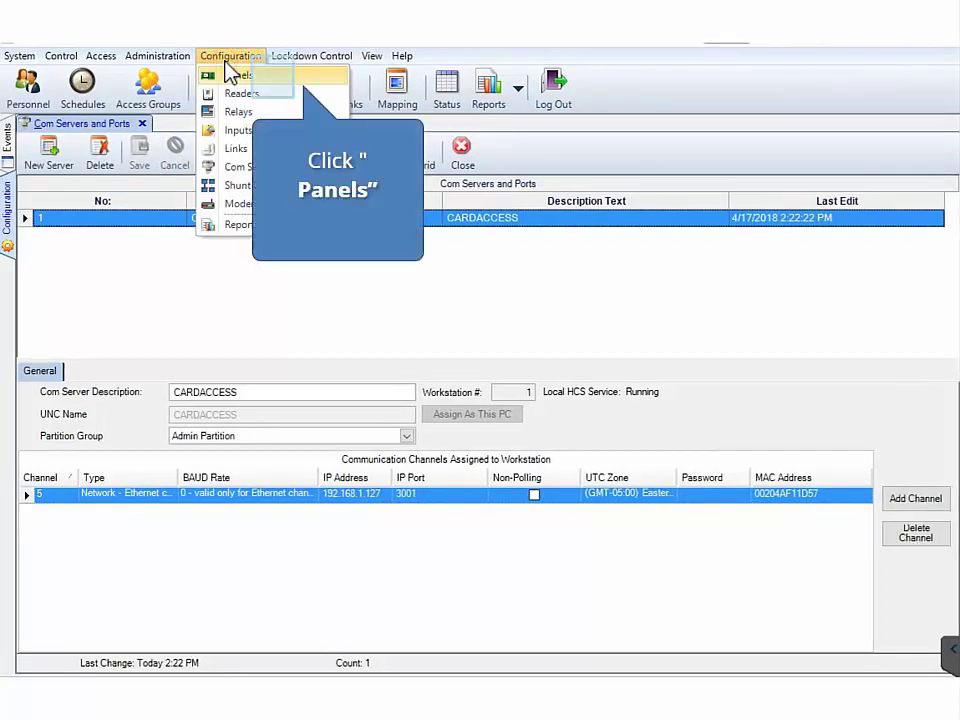
left_click(275, 77)
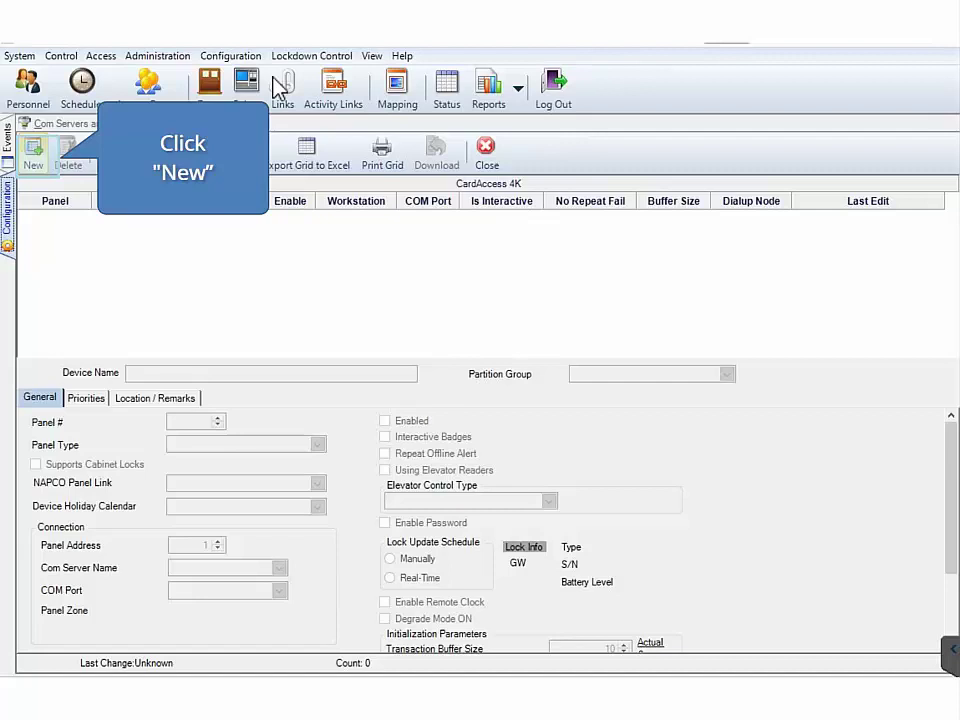
left_click(36, 158)
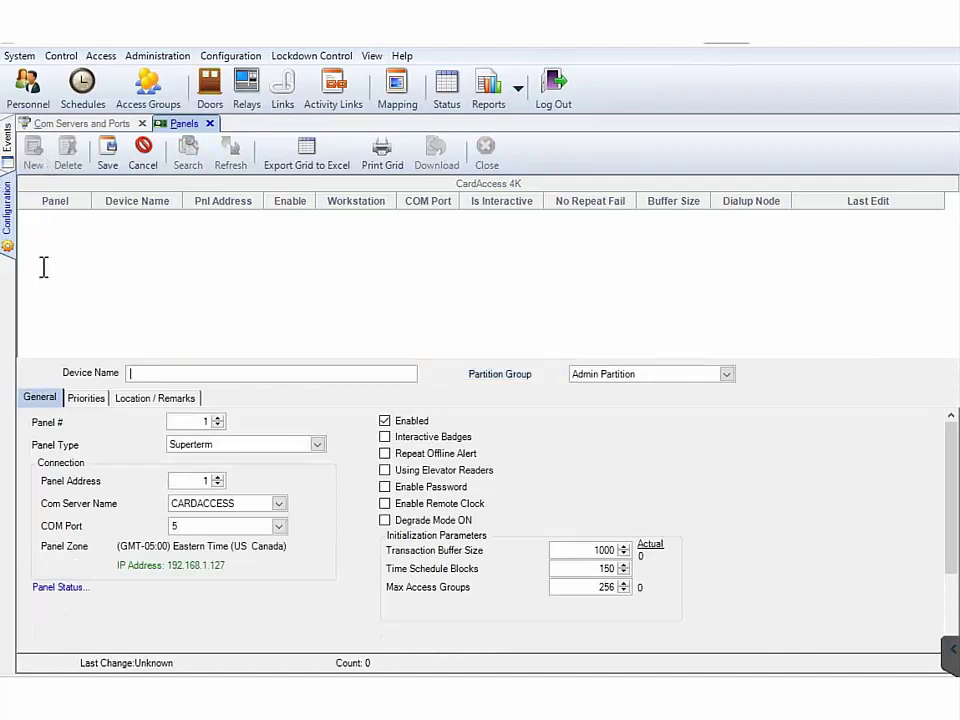
type("Super")
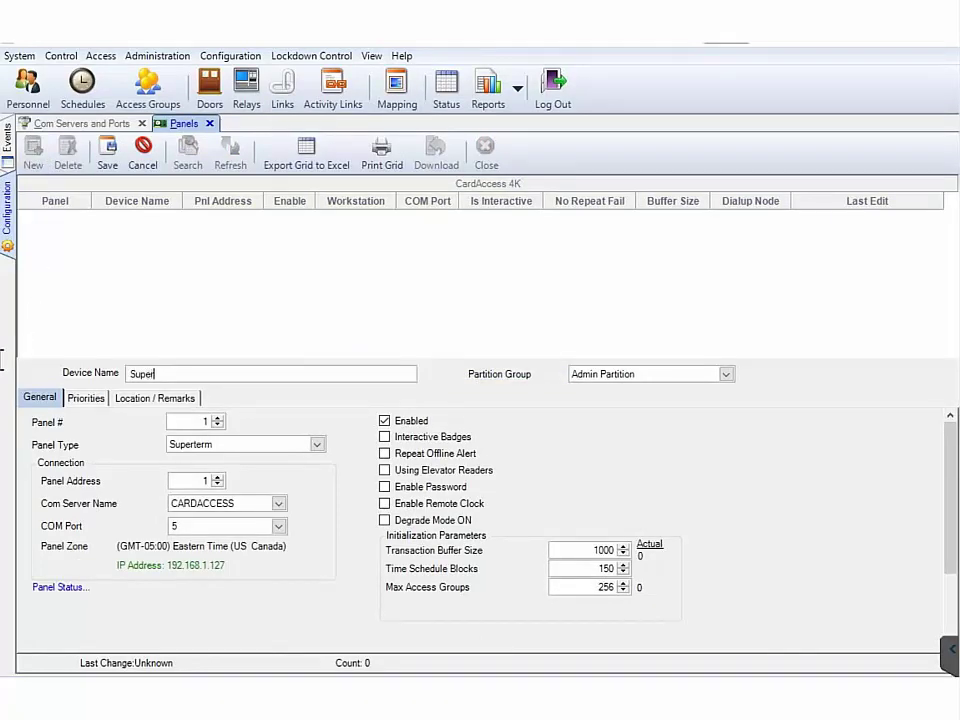
type("two")
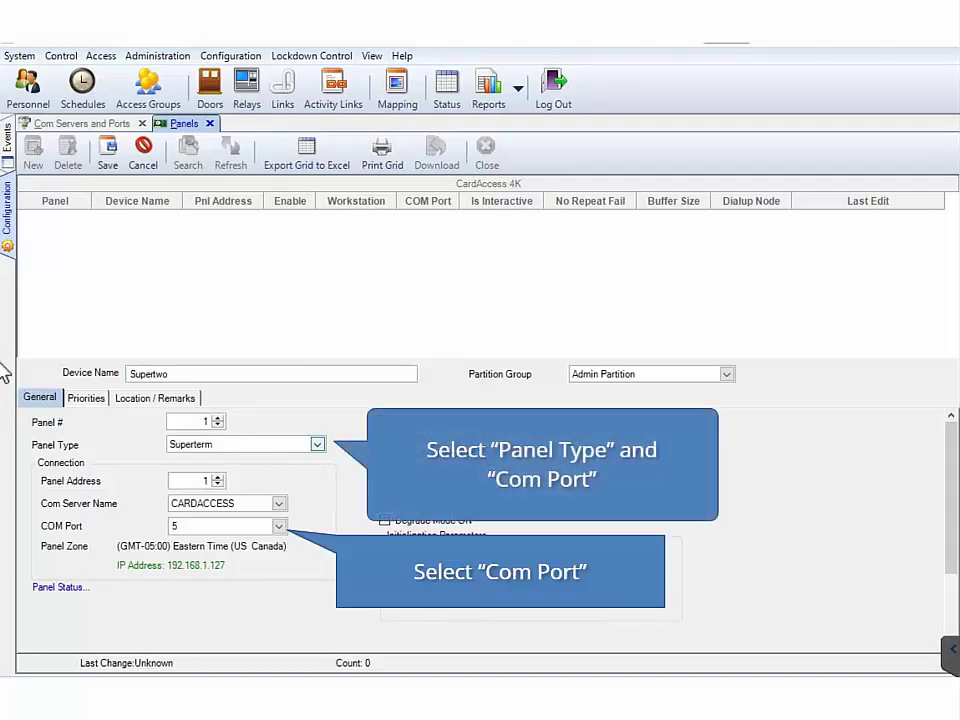
left_click(317, 447)
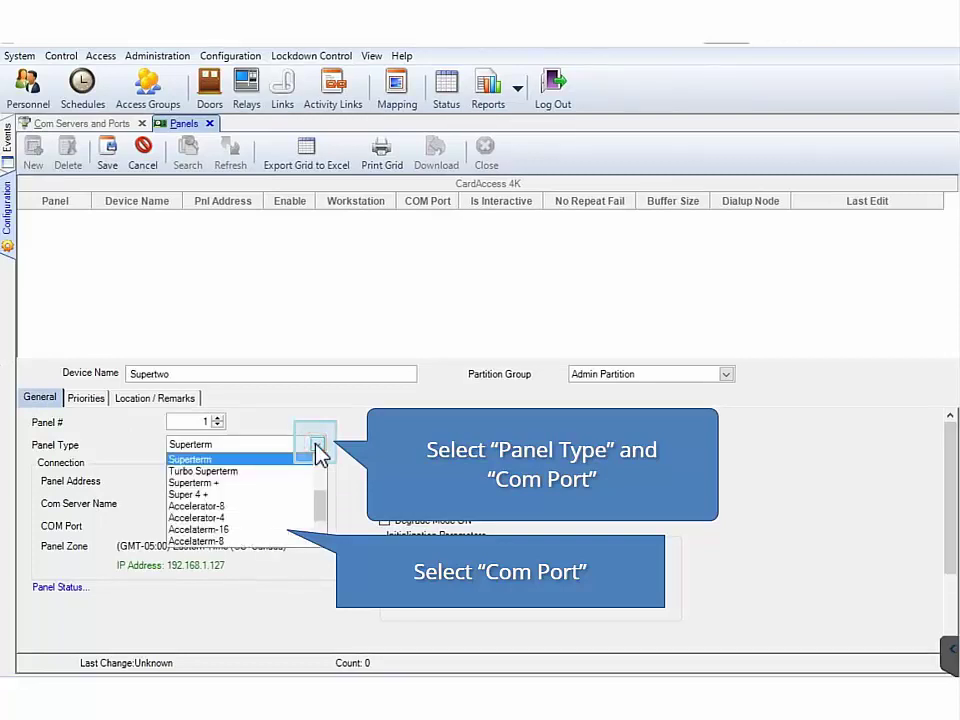
scroll(318, 455, "up", 2)
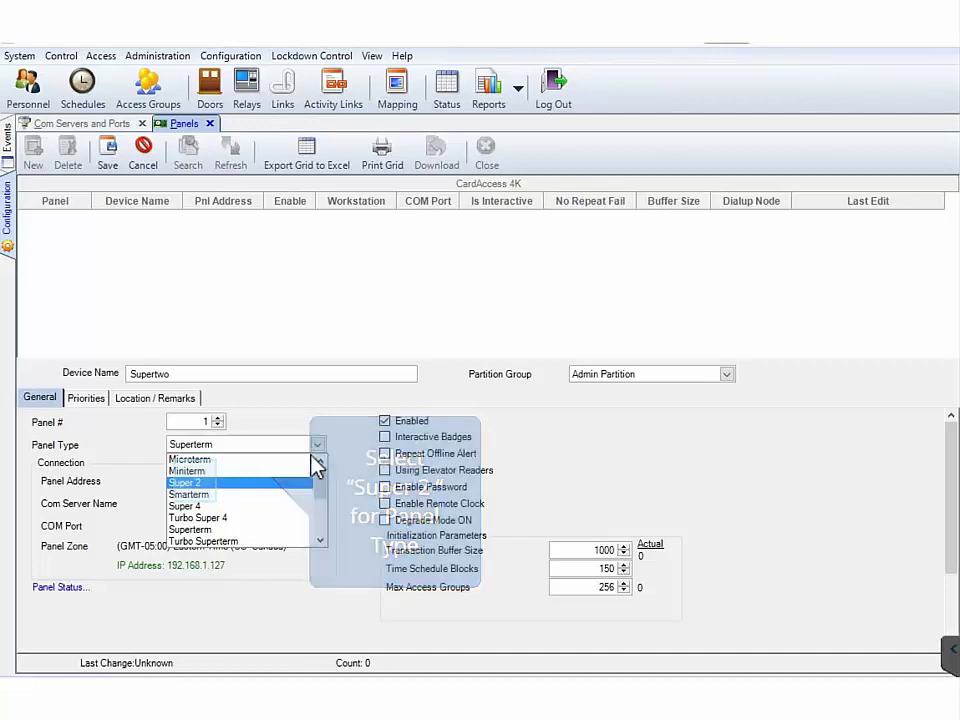
left_click(200, 484)
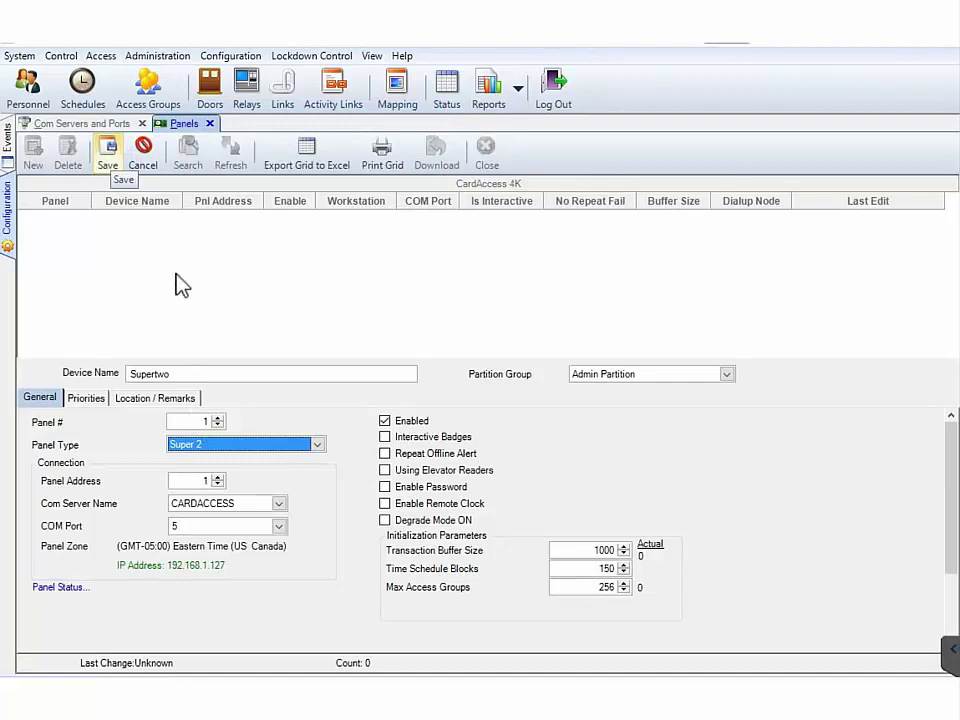
left_click(108, 160)
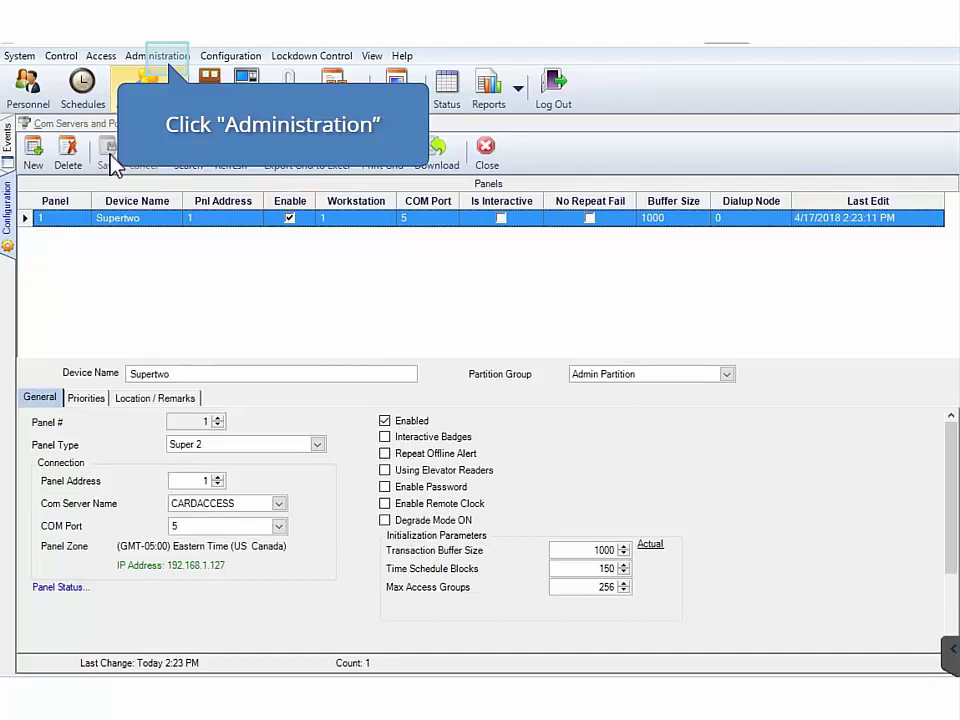
Create a schedule named 24X7 with a MON–HOL 12:00 AM–12:00 AM block and save it
left_click(166, 55)
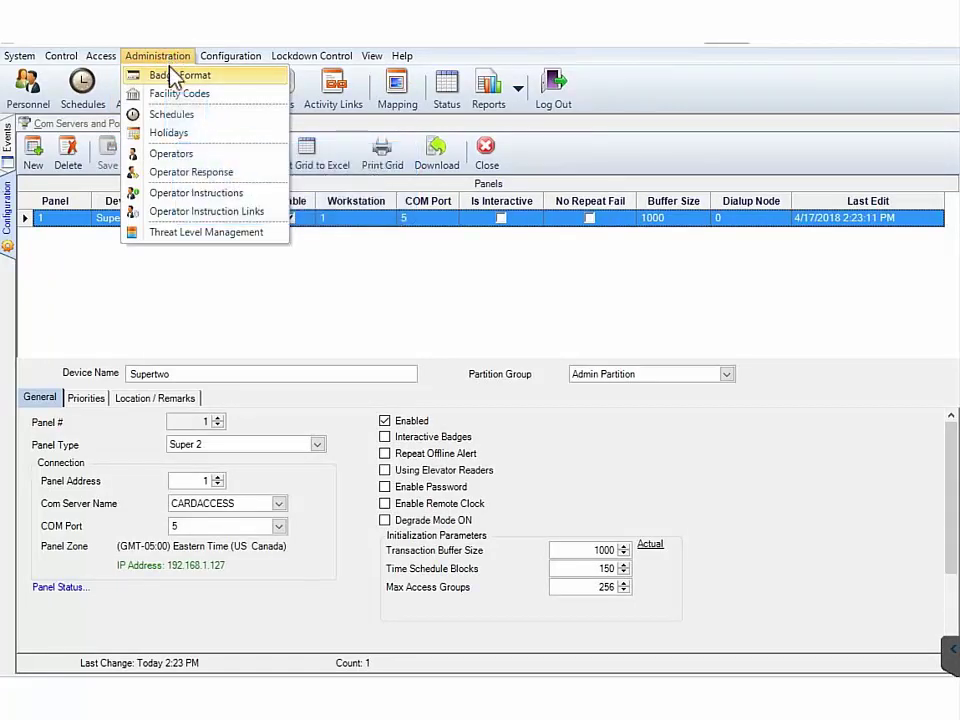
left_click(178, 114)
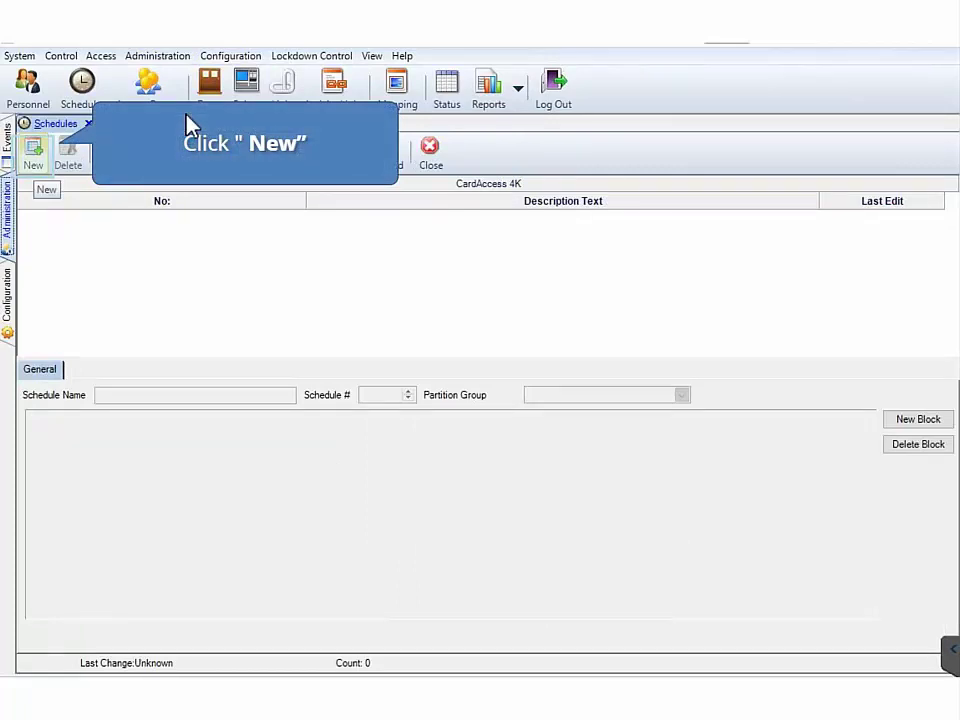
left_click(33, 156)
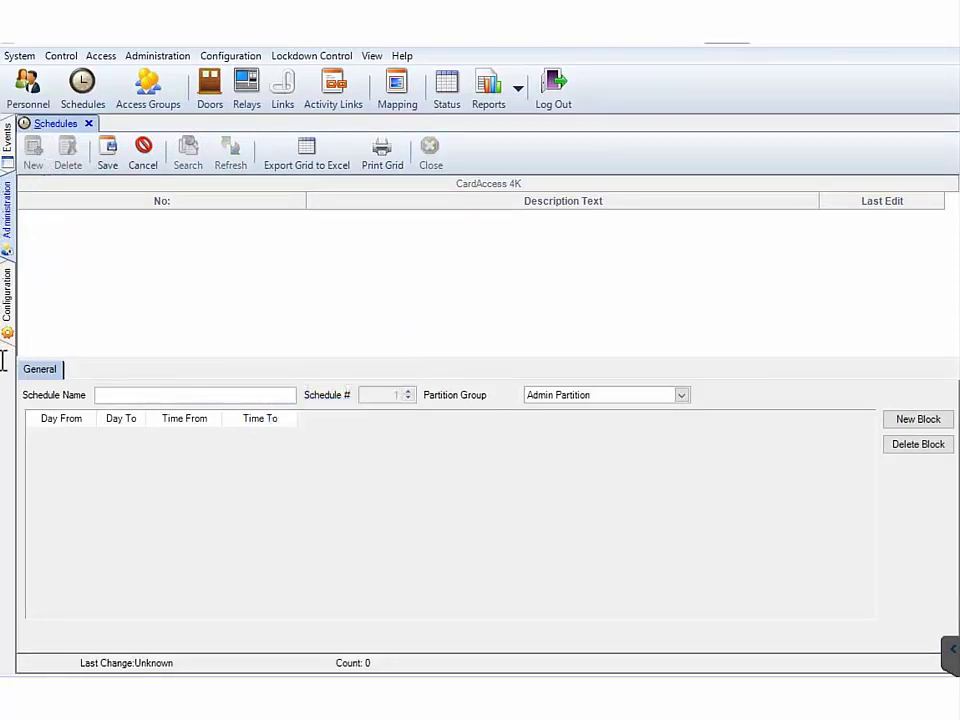
type("24")
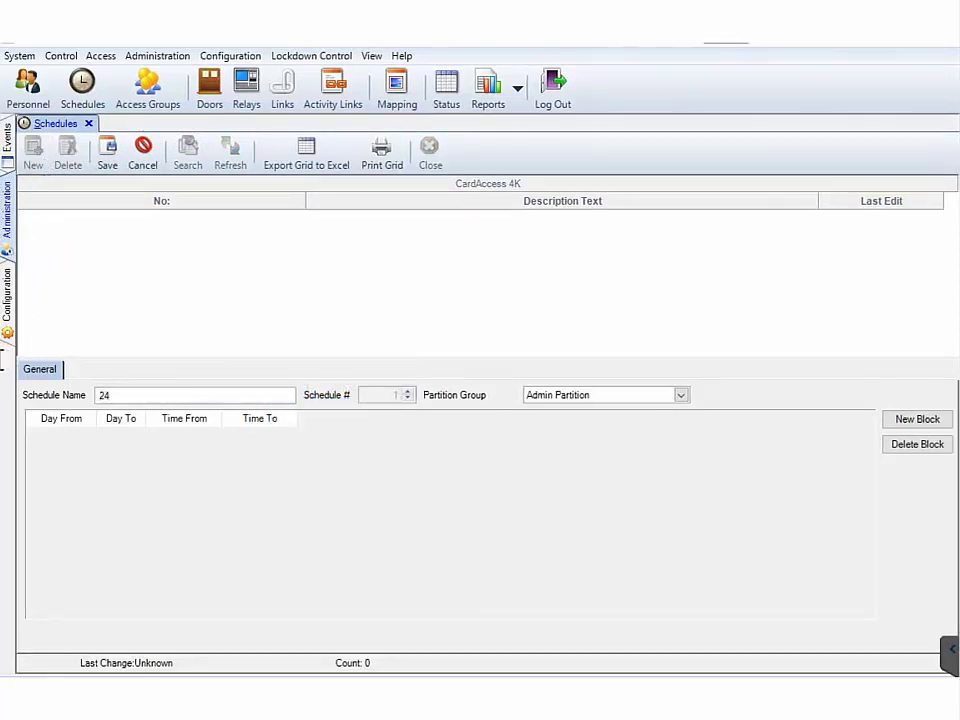
type("X")
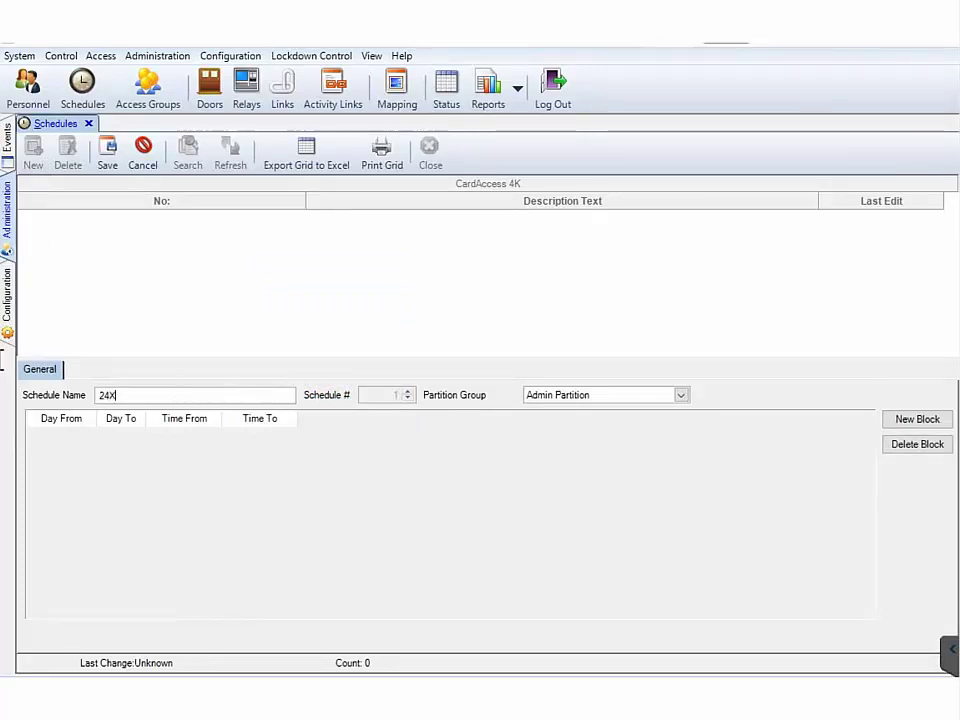
type("7")
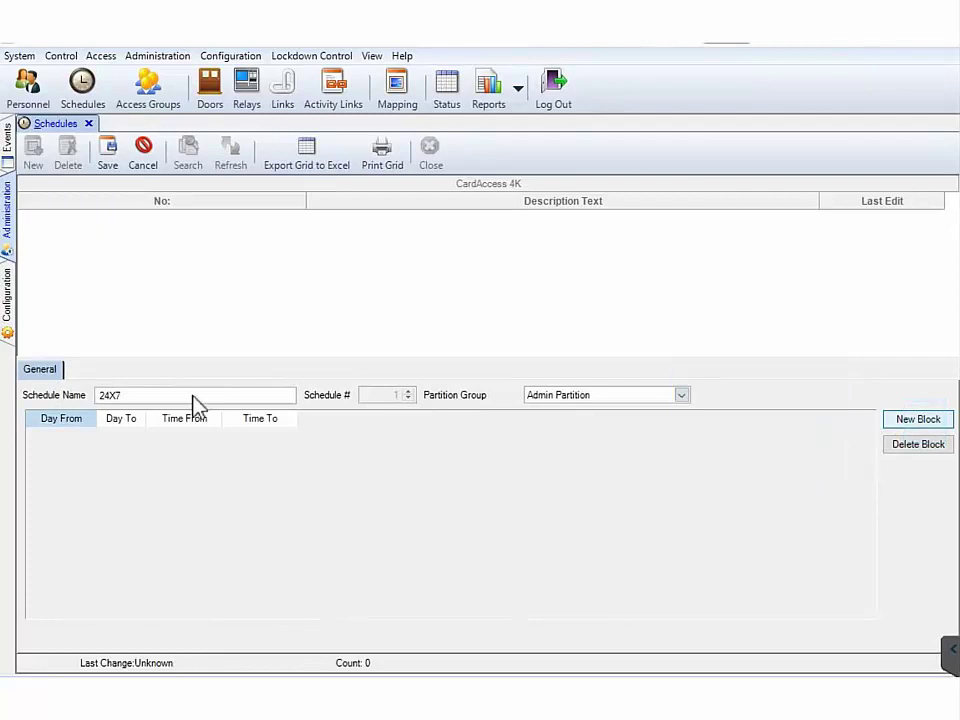
left_click(925, 420)
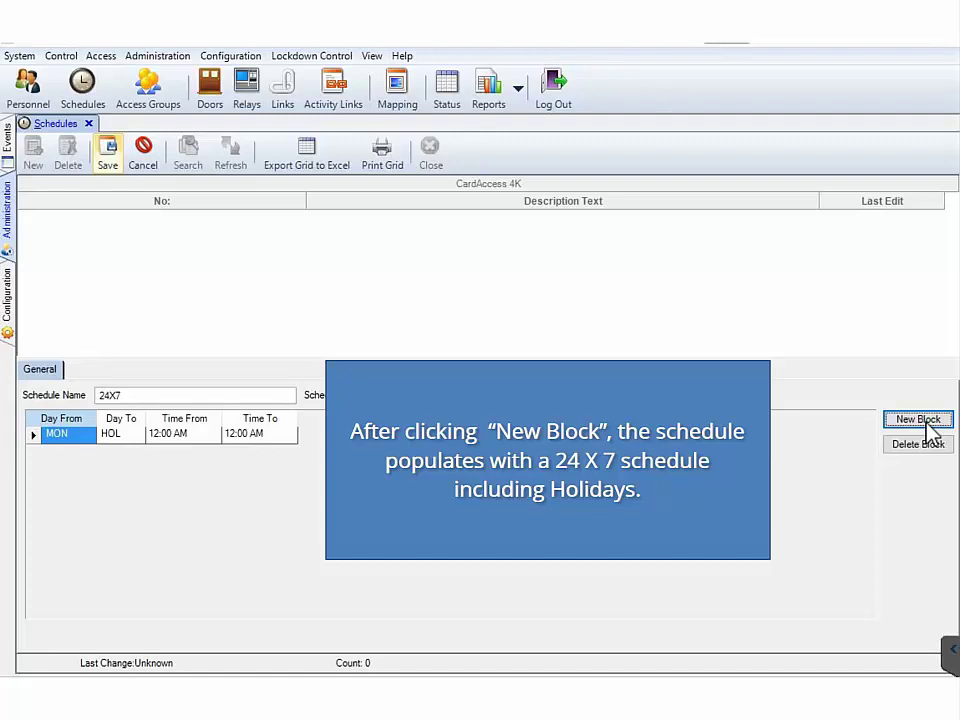
left_click(106, 155)
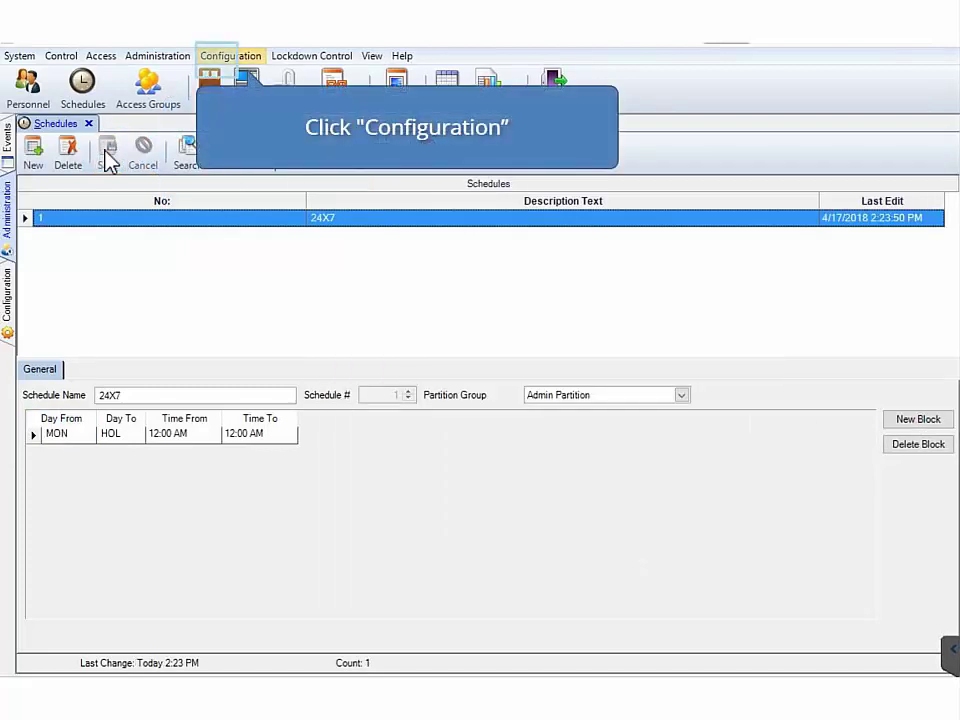
Add a new reader named Supertwo Reader 1 on the Supertwo panel and save it
left_click(219, 57)
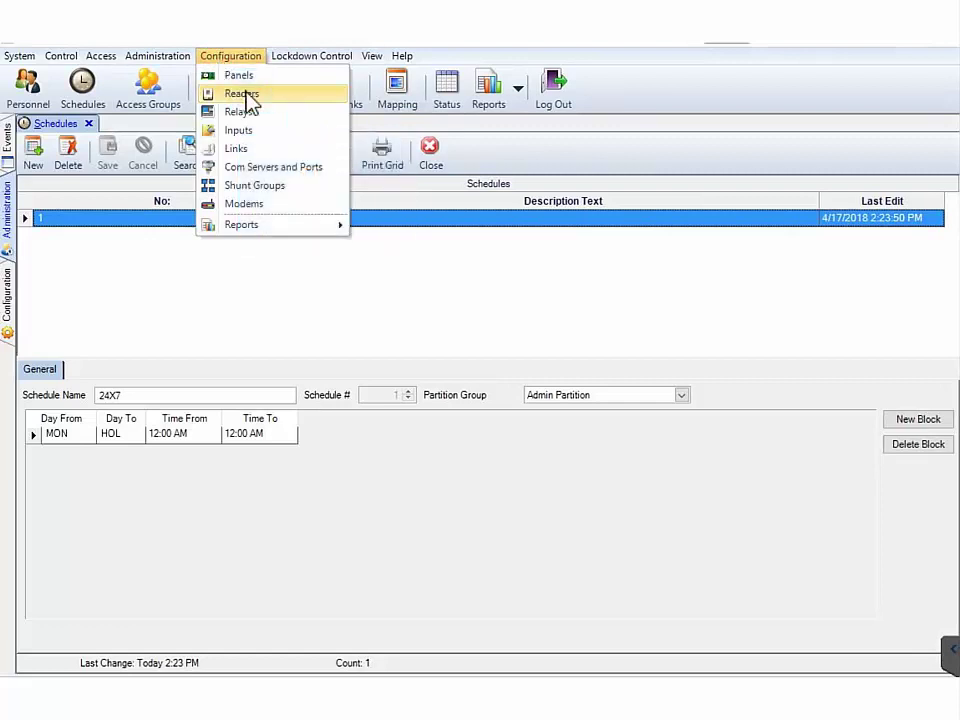
left_click(248, 93)
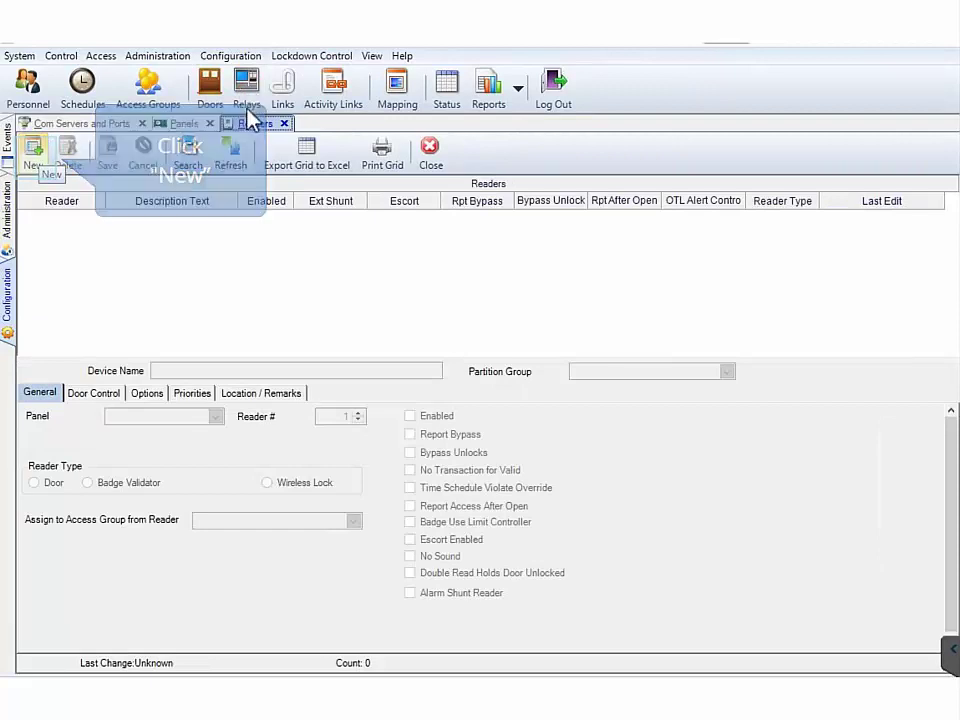
left_click(35, 158)
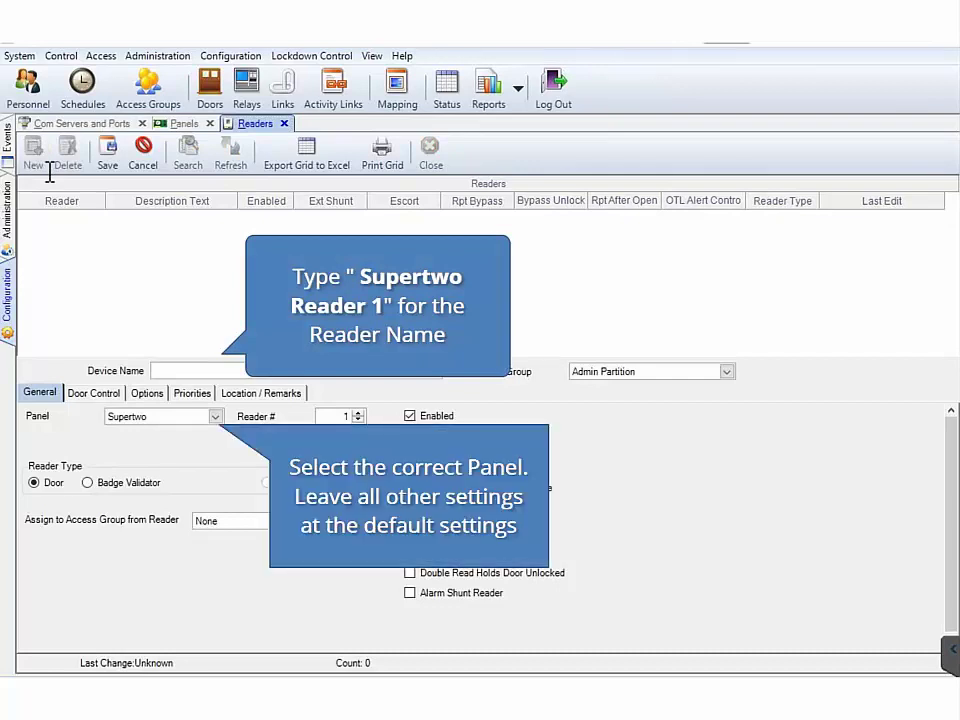
type("Super")
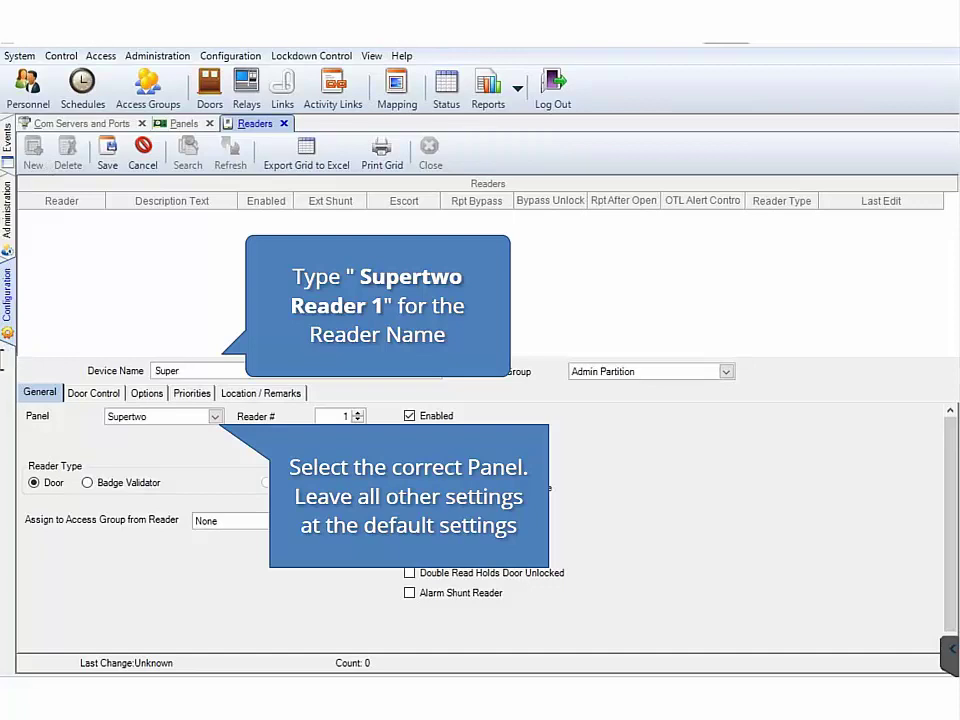
type("two Reader 1")
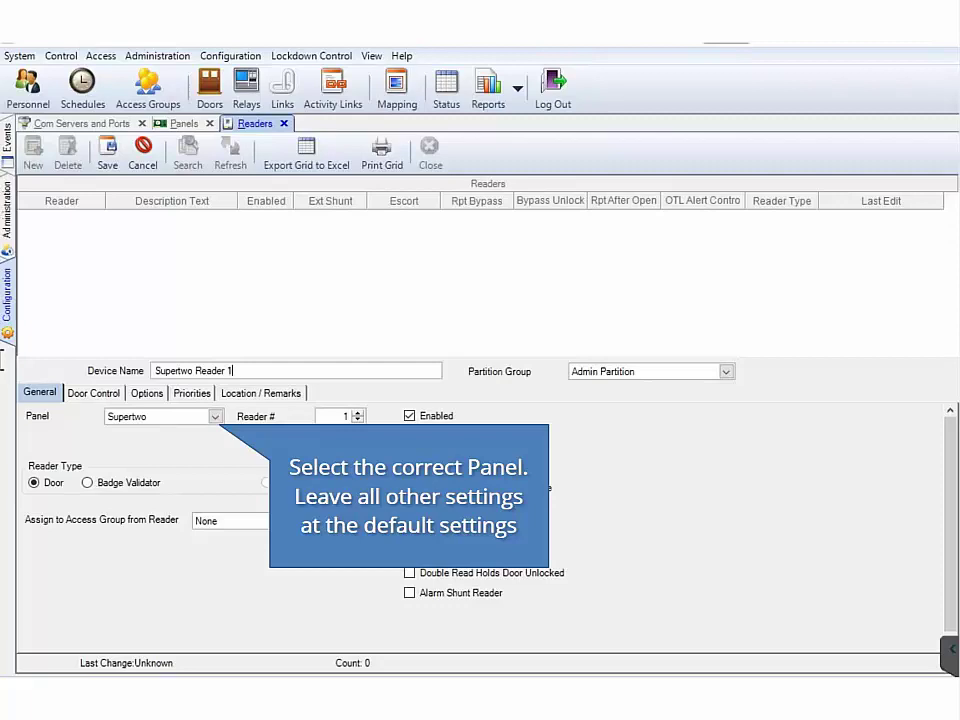
left_click(110, 158)
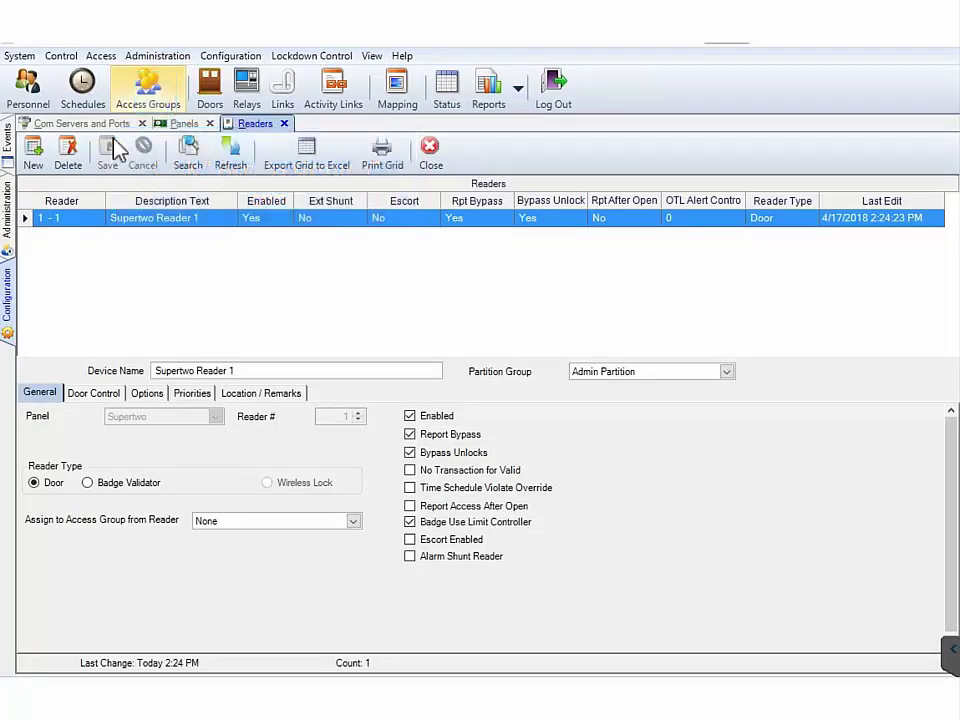
Start a new access group named All Access
left_click(150, 92)
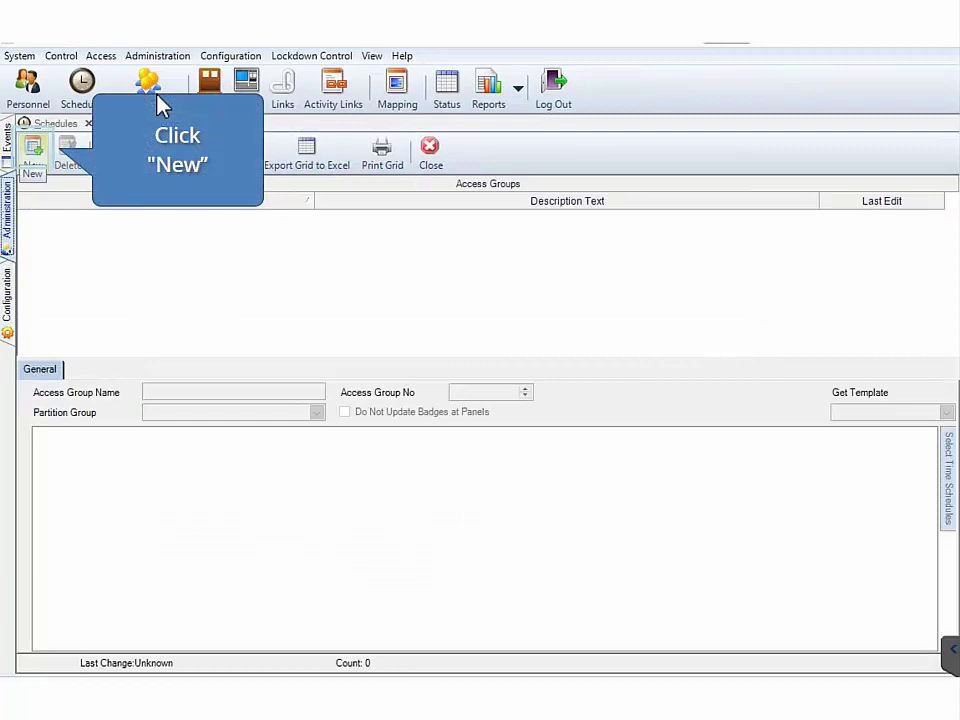
left_click(34, 155)
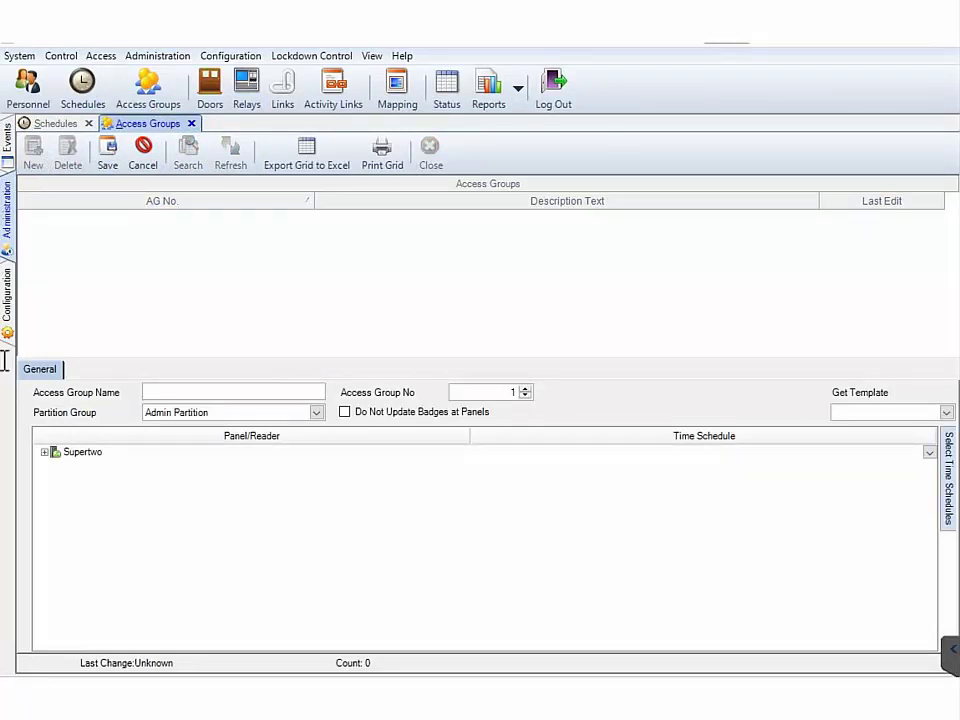
type("All Ac")
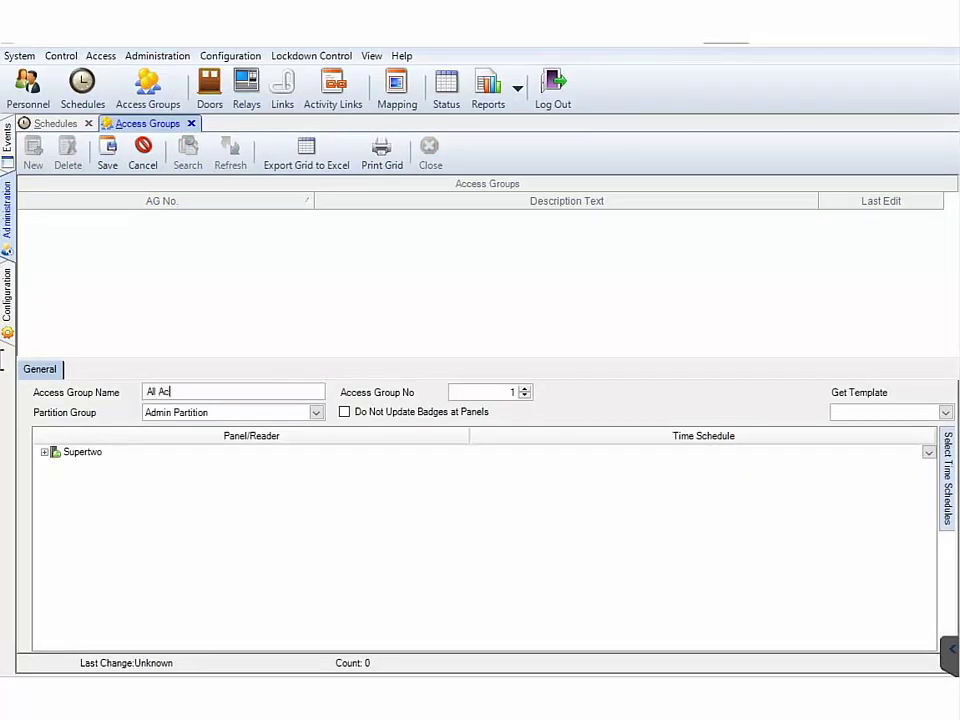
type("cess")
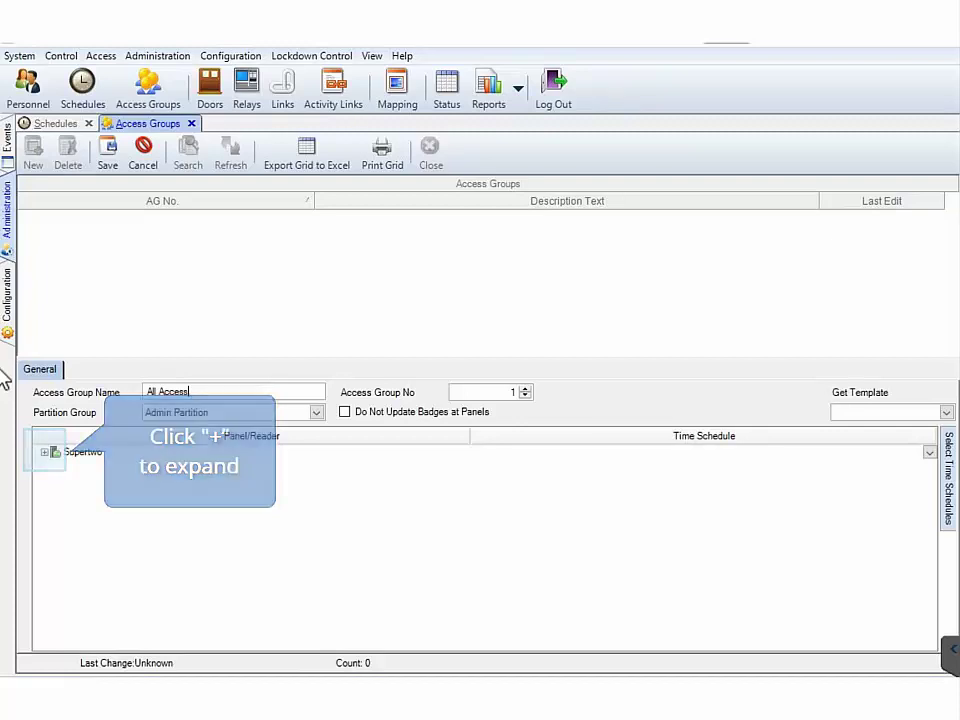
Under the Supertwo panel, set Supertwo Reader 1's time schedule to 24X7
left_click(45, 453)
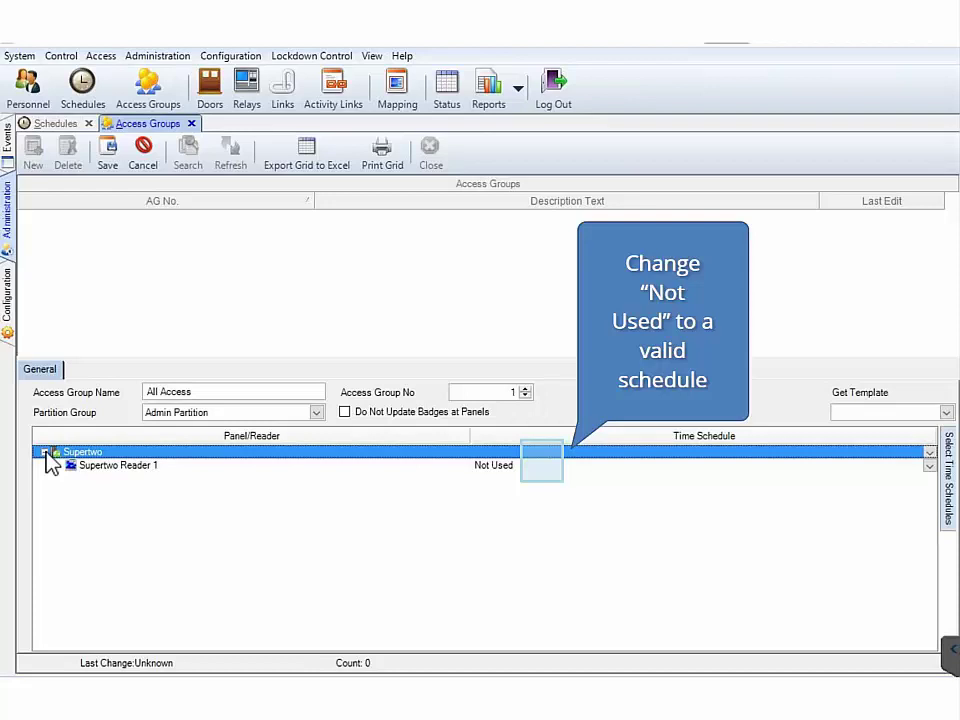
left_click(542, 469)
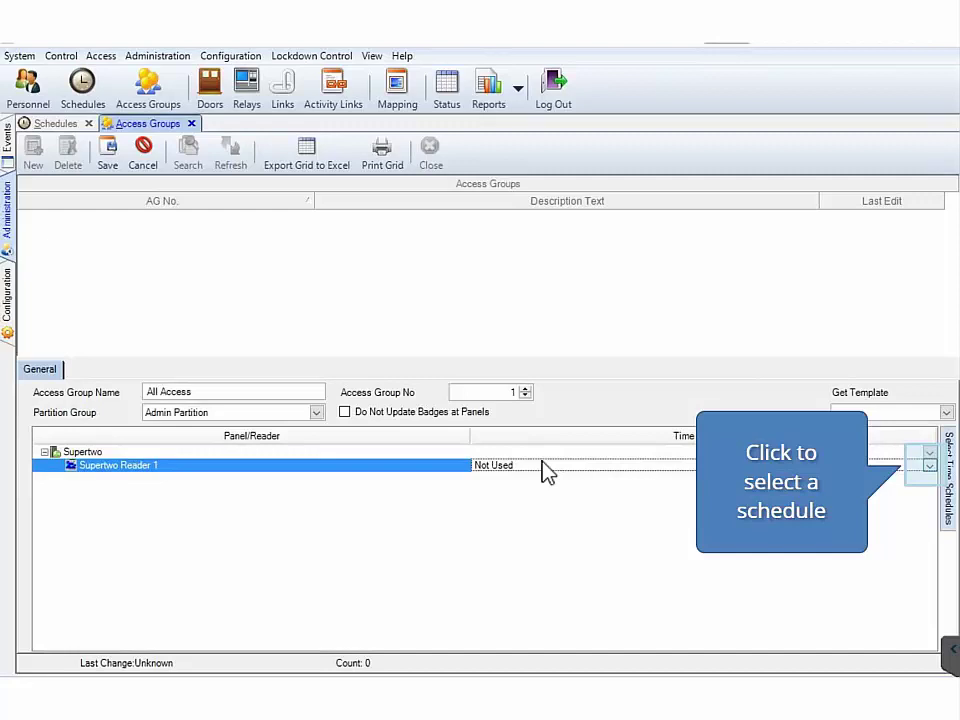
left_click(927, 467)
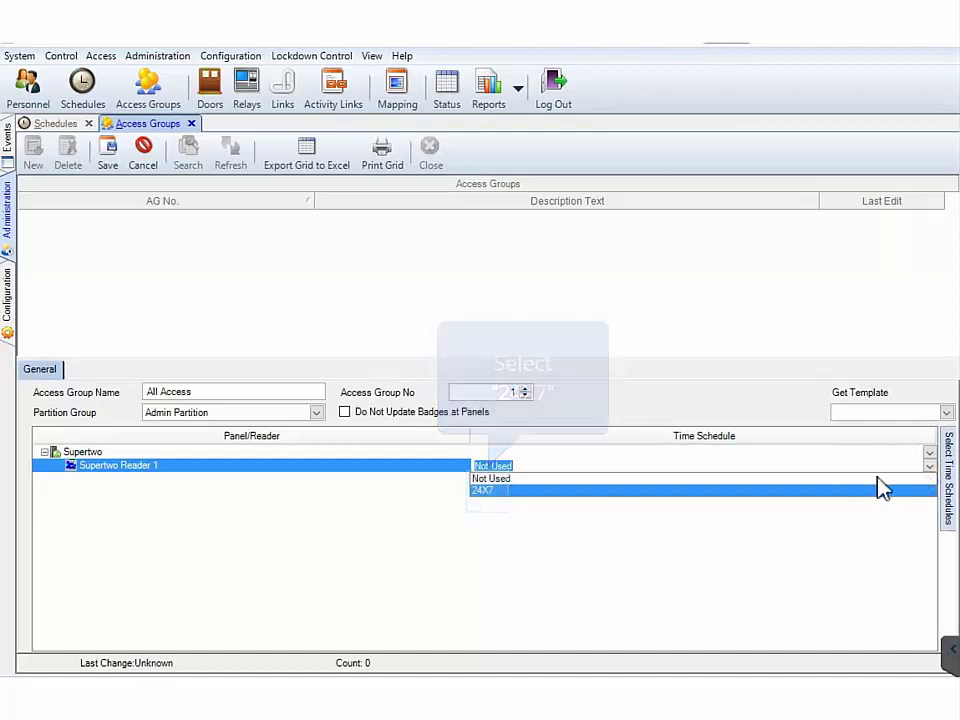
left_click(489, 492)
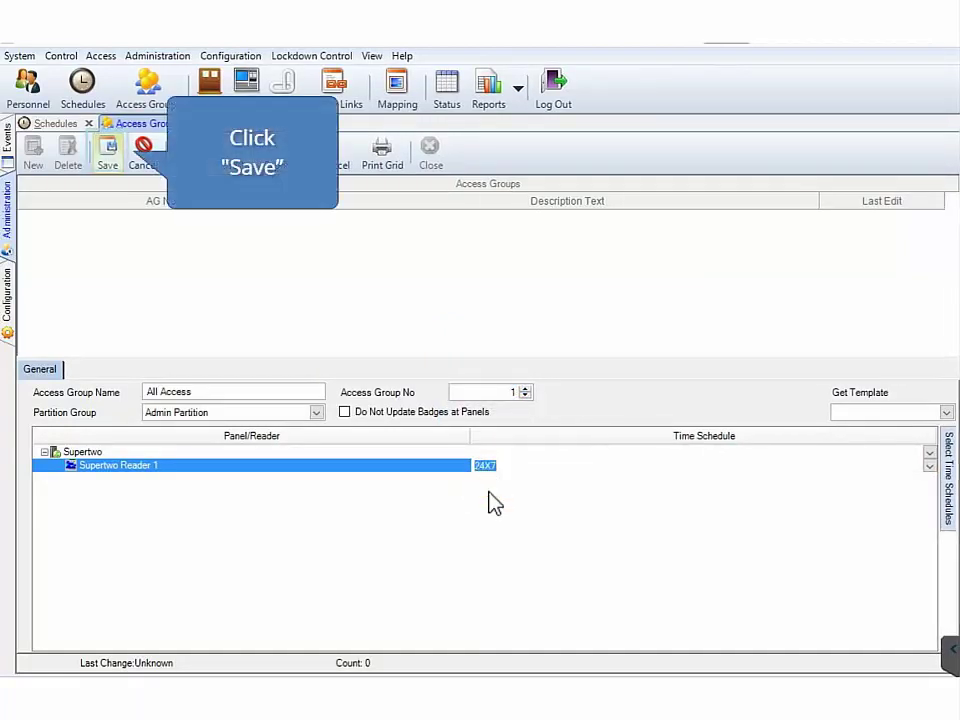
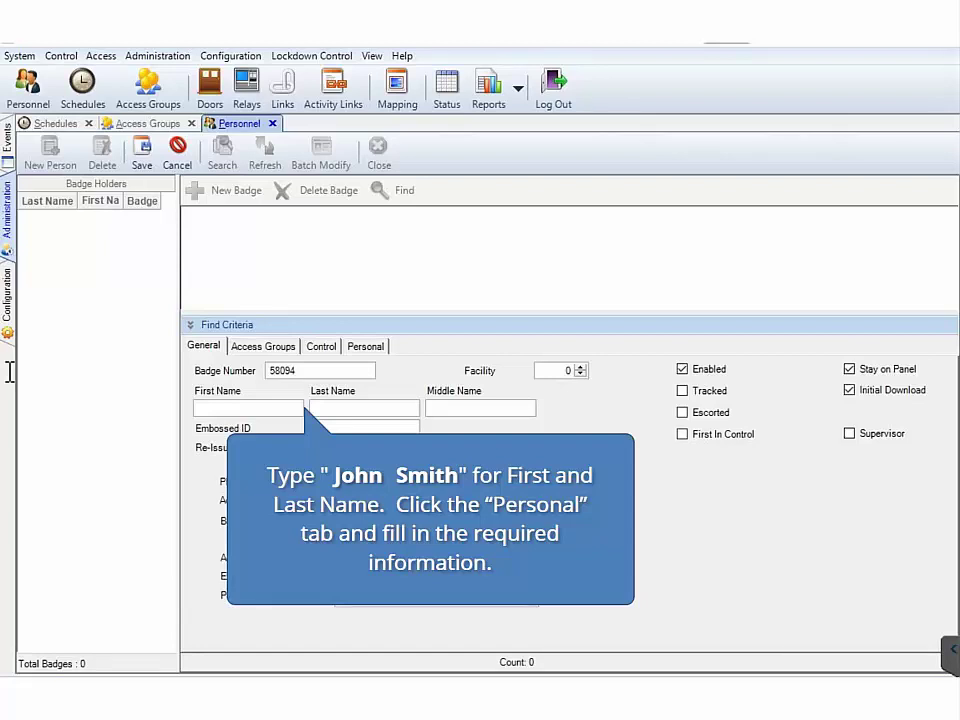
Enter the badge number and the holder's first and last name, then view their access groups
type("John")
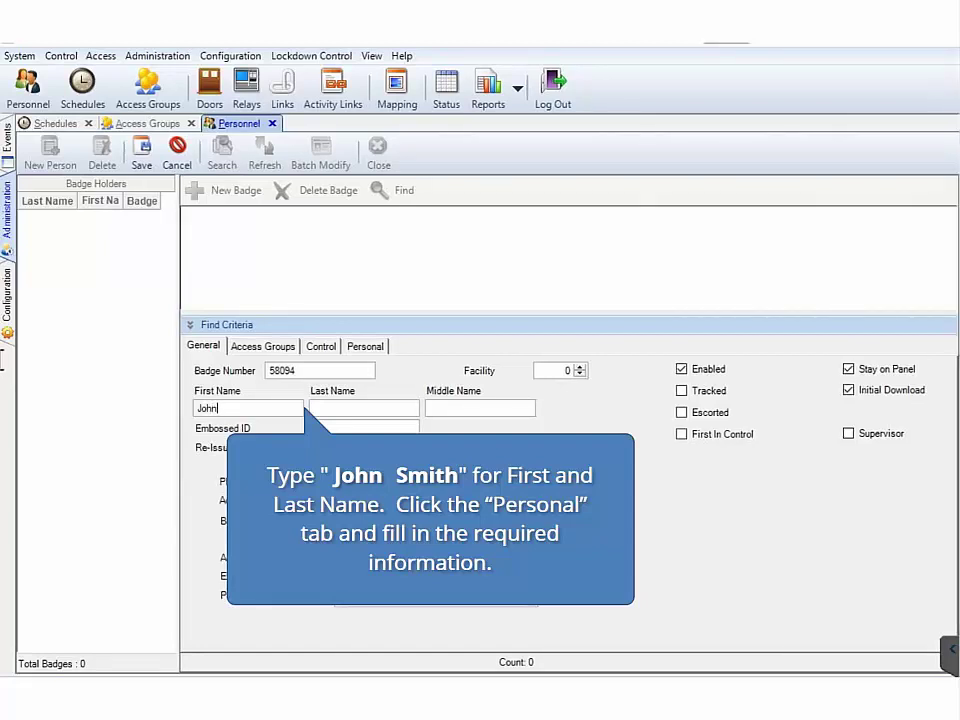
key("Tab")
type("Smith")
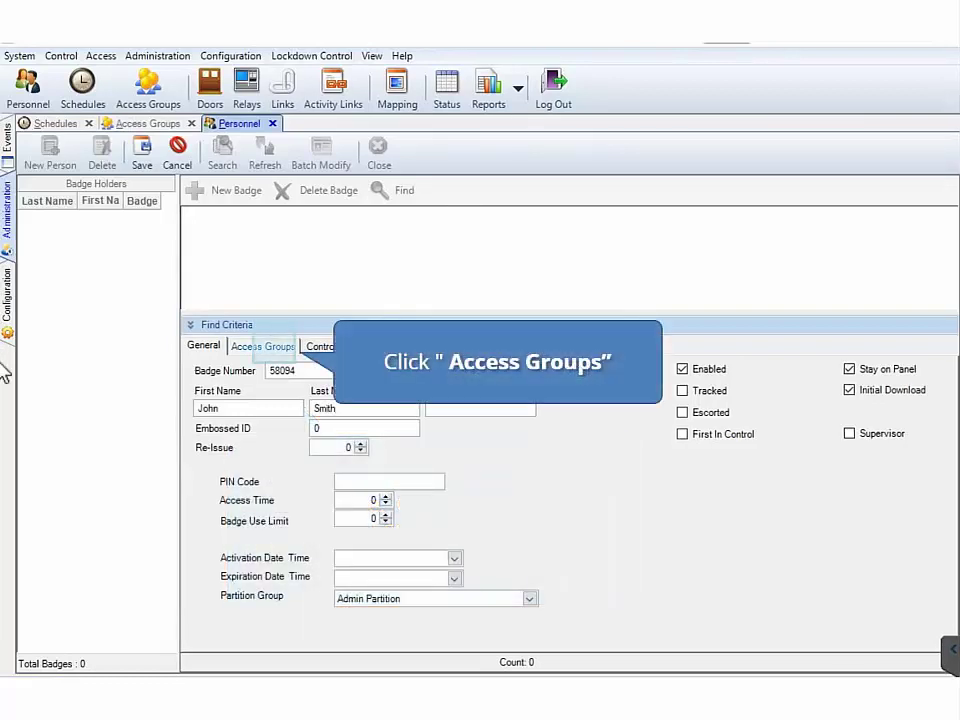
left_click(275, 346)
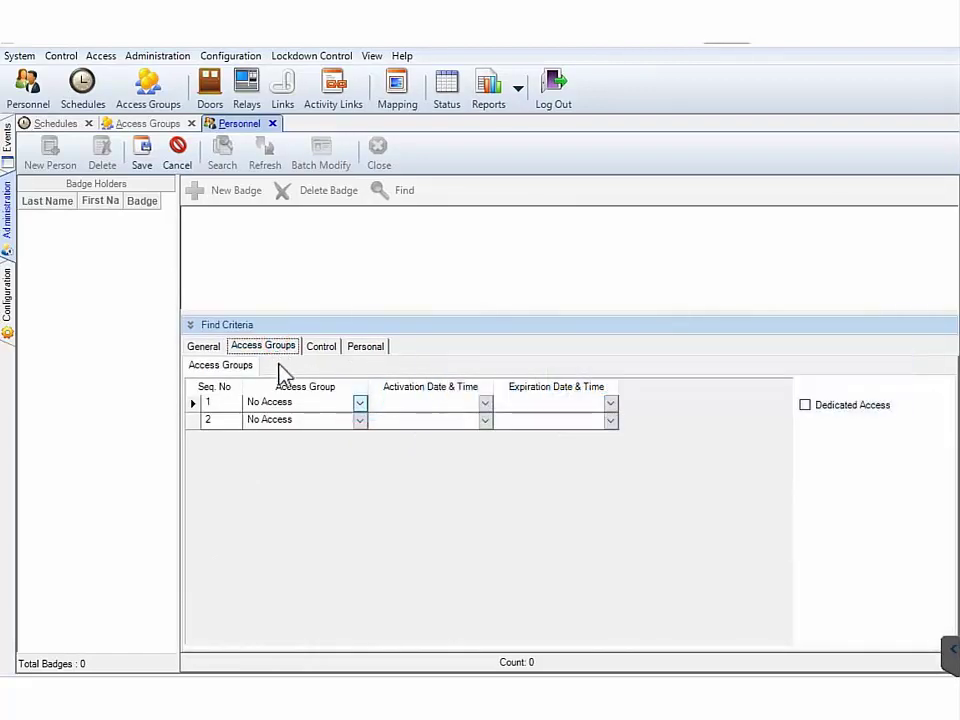
Assign All Access as the first access group and save the badge holder record
left_click(360, 402)
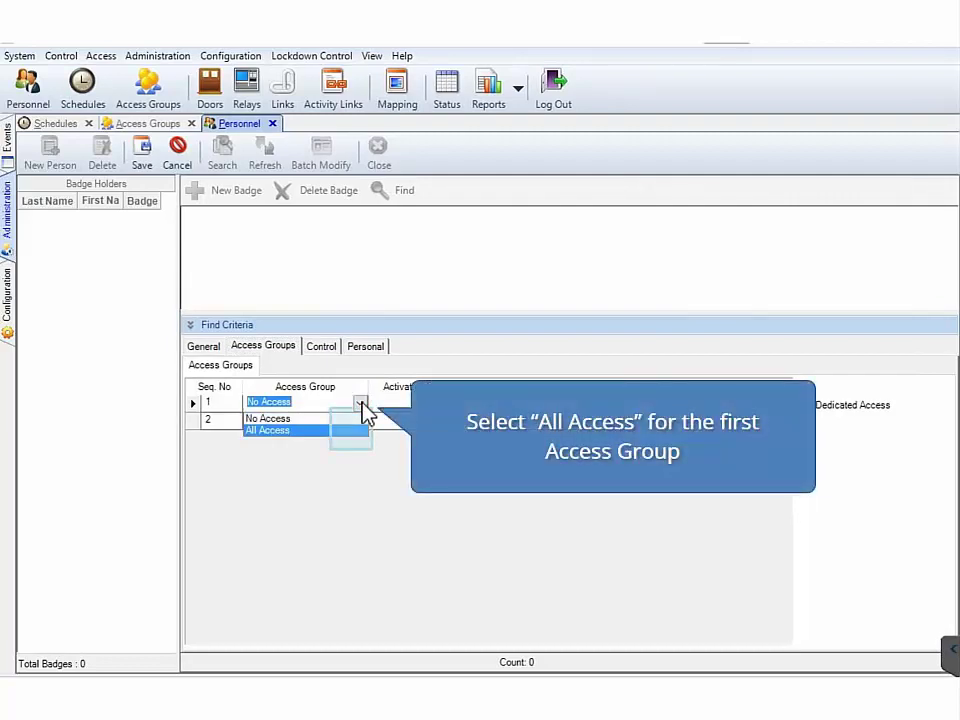
left_click(353, 431)
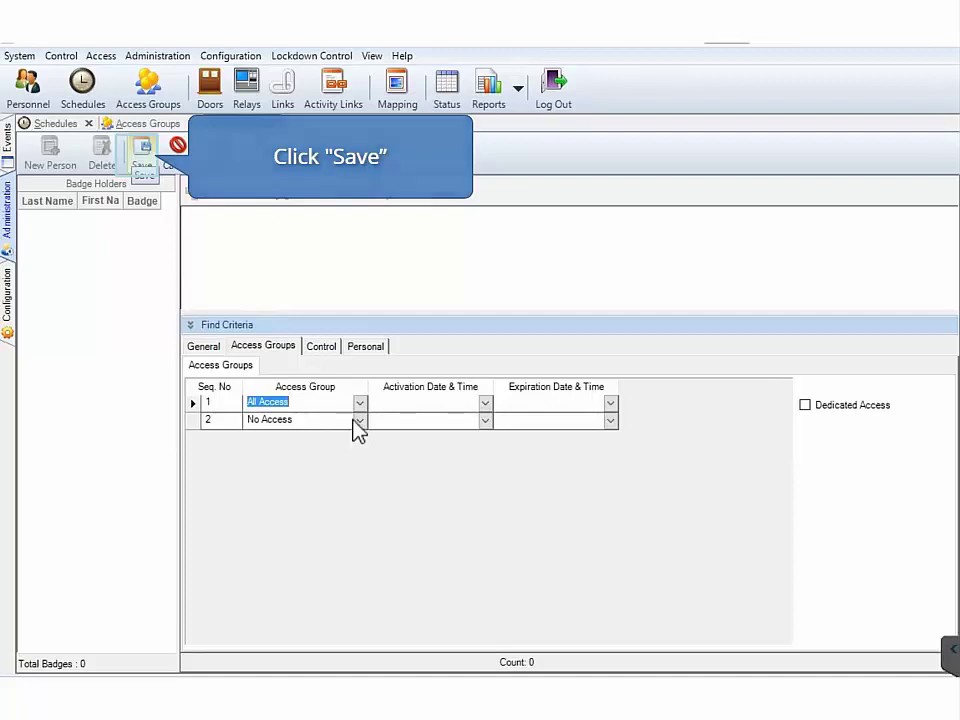
left_click(143, 158)
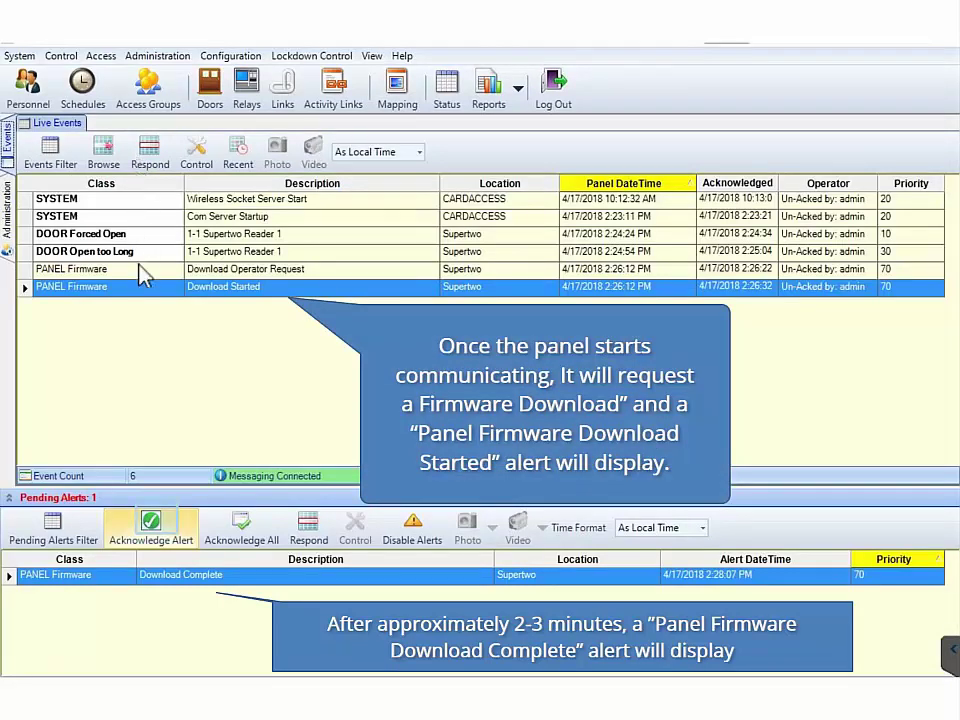
Acknowledge the Download Complete, Door Forced Open and Download Panel Request alerts
left_click(153, 515)
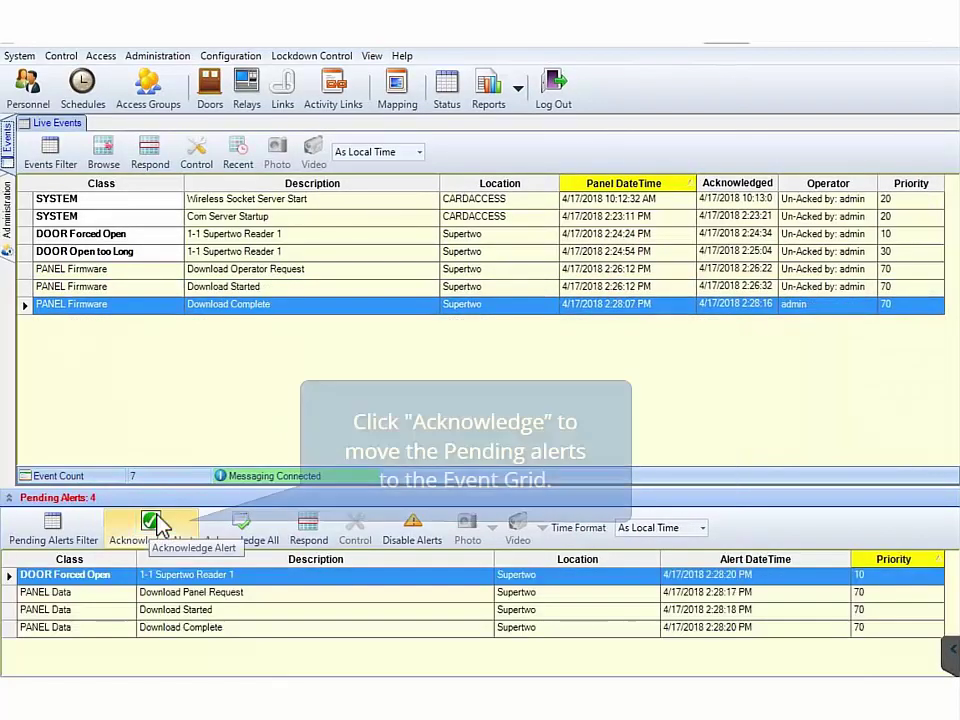
left_click(153, 522)
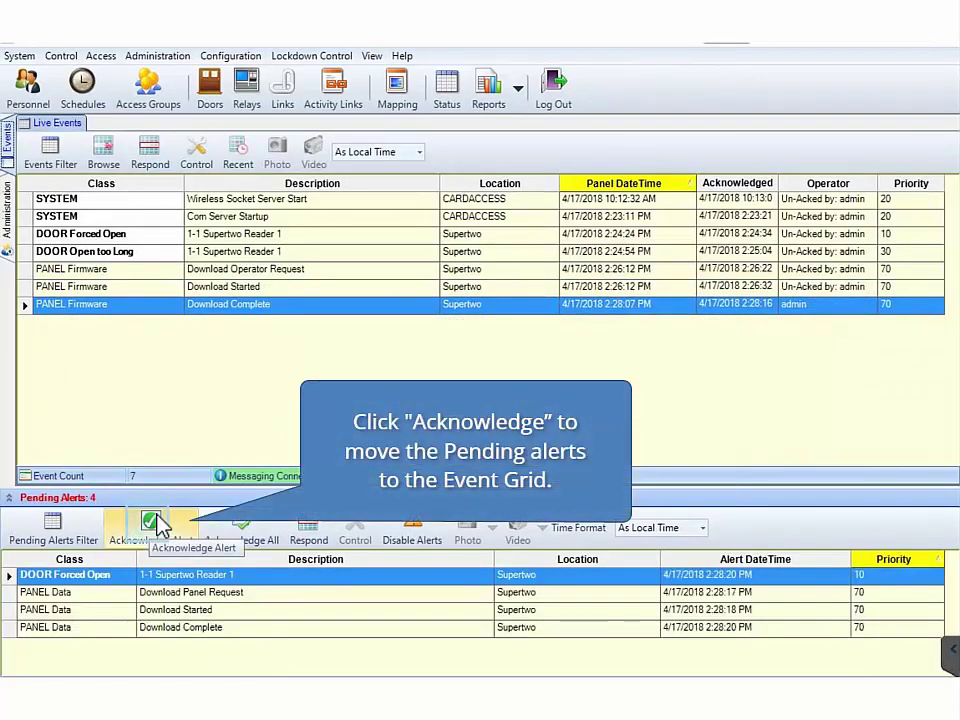
left_click(150, 521)
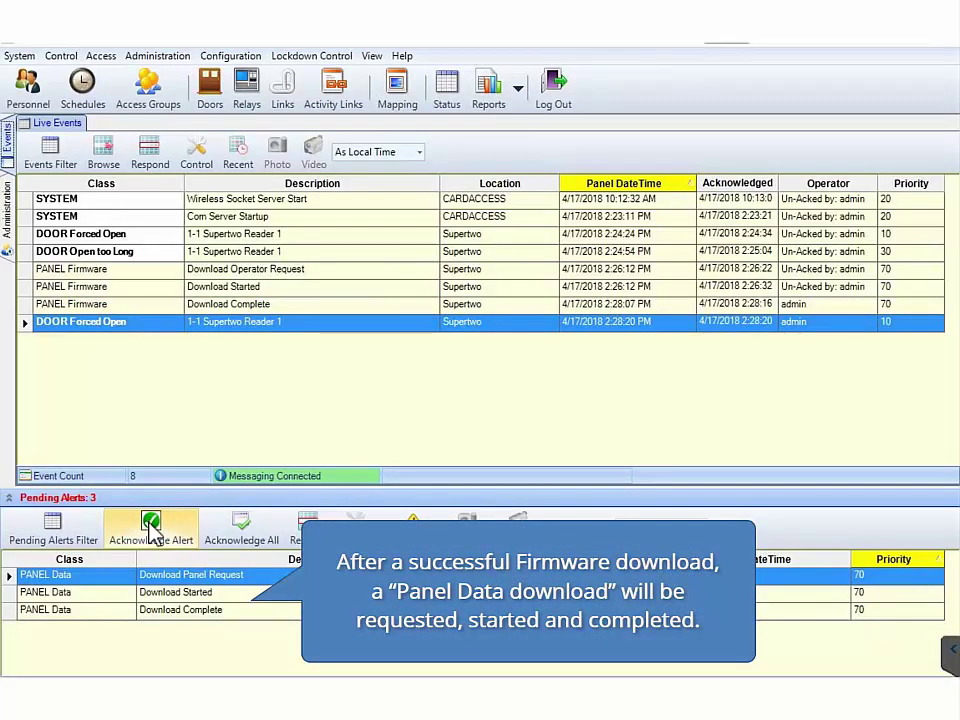
left_click(150, 535)
left_click(150, 535)
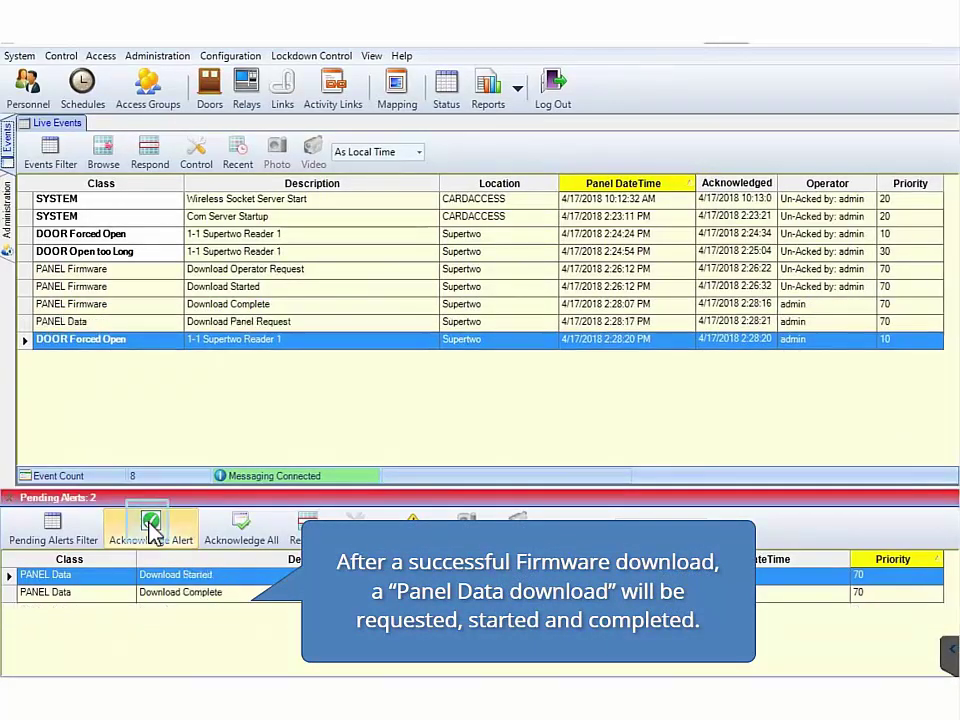